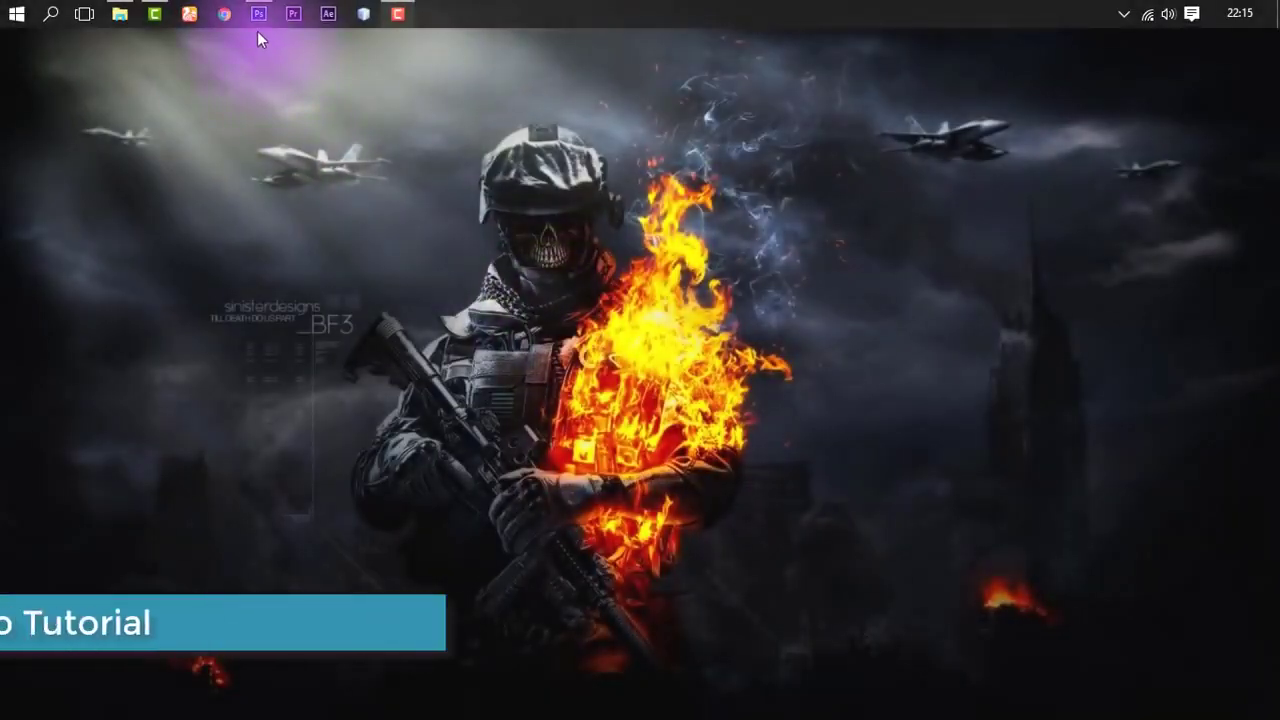
- Bring the Photoshop window to the front from the Windows taskbar
click(257, 27)
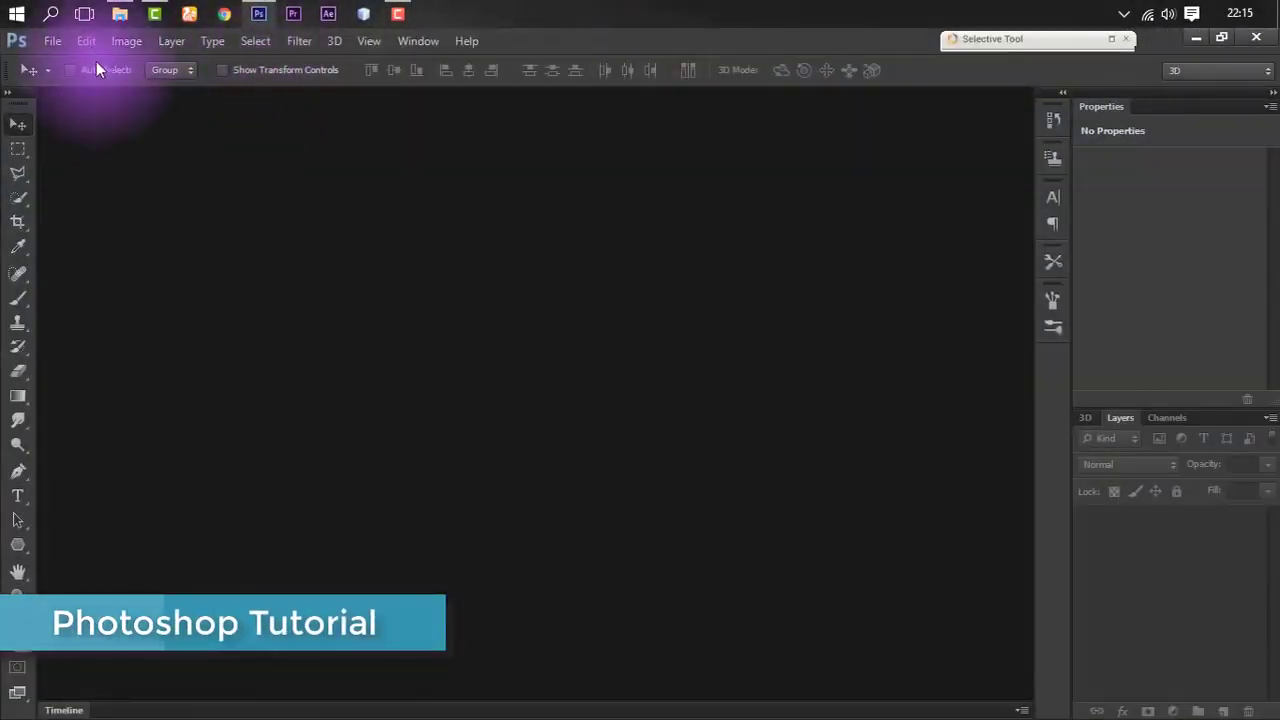
- Create a new 1920×1080 px, 72 ppi RGB document named '3D TEXT' with a white background
click(51, 43)
click(60, 56)
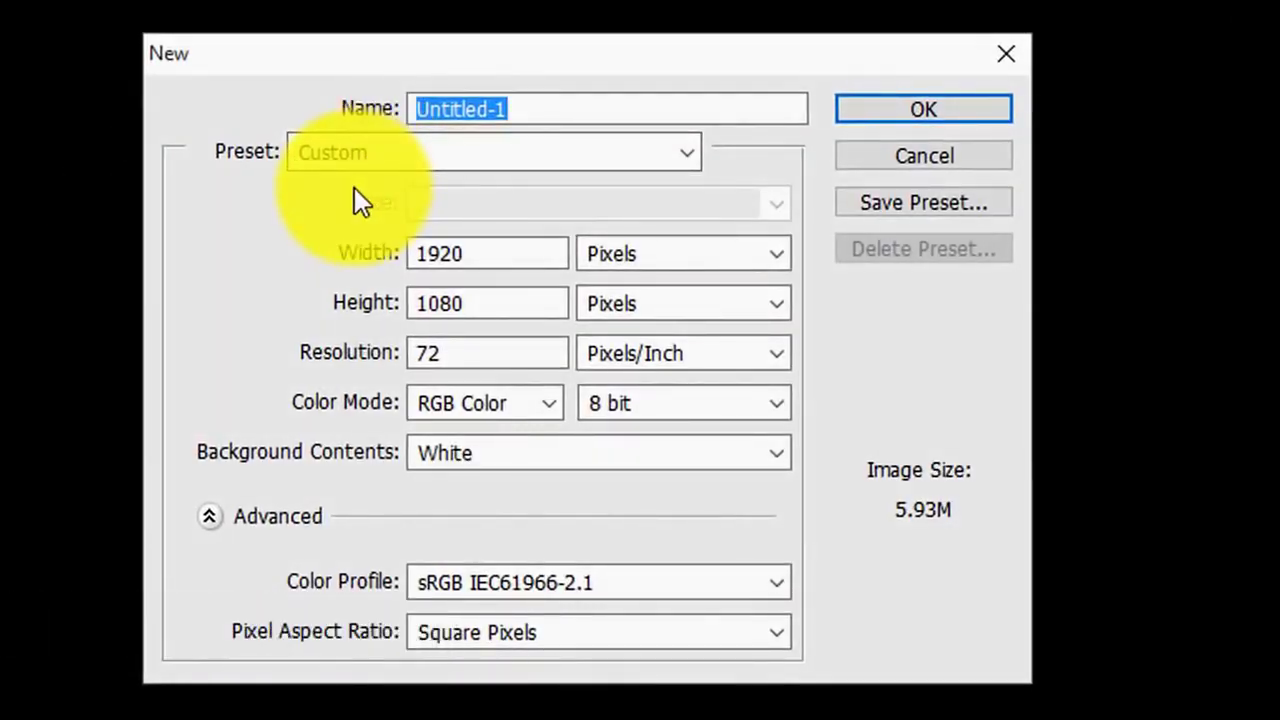
key(BackSpace)
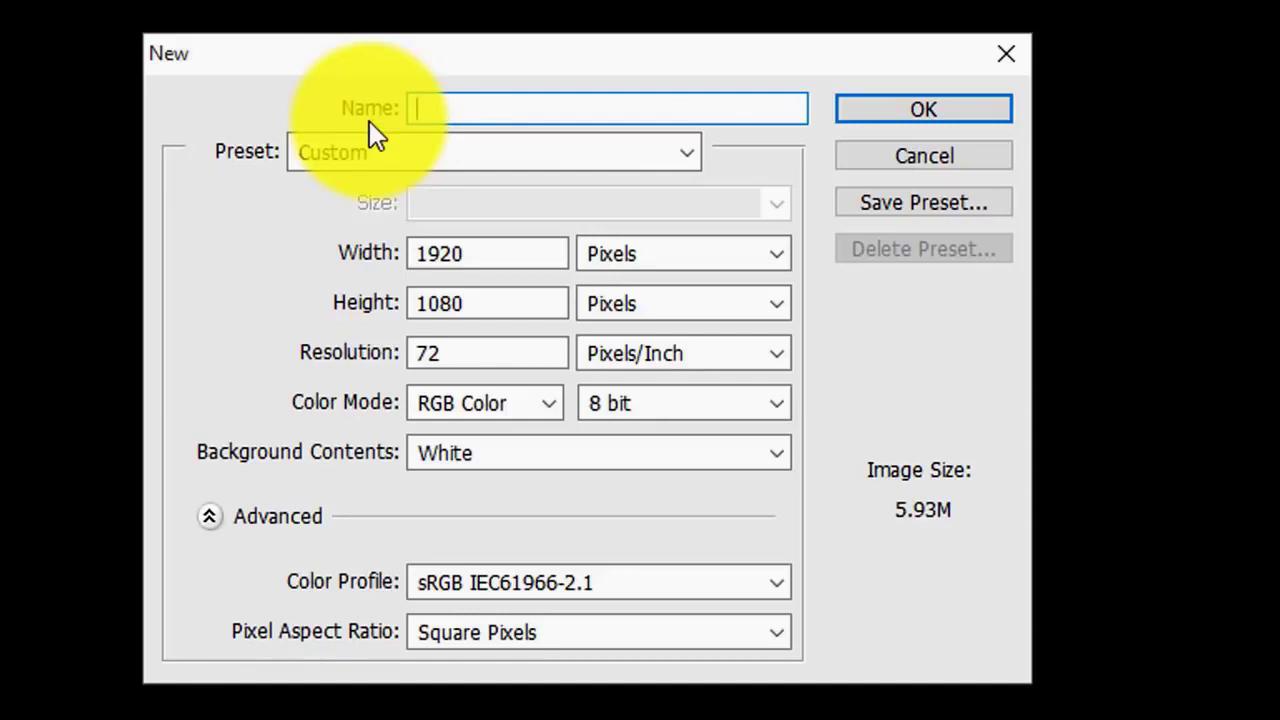
text(3D T)
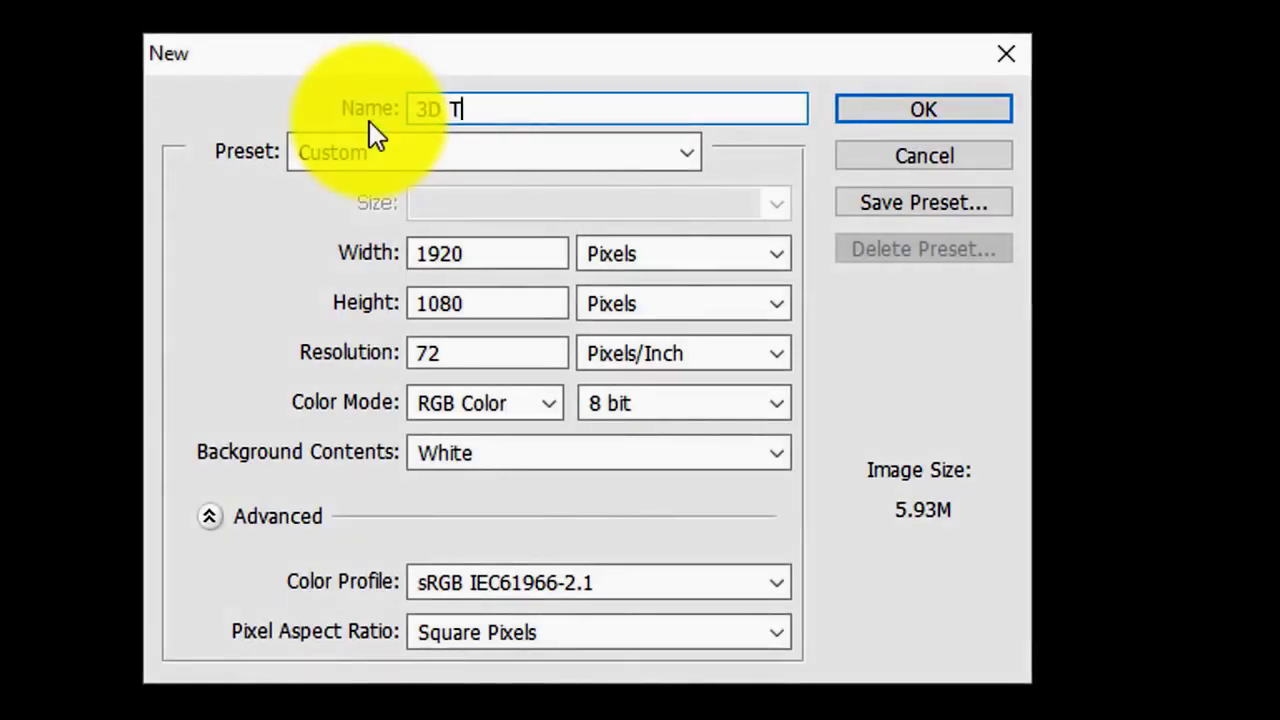
text(EXT)
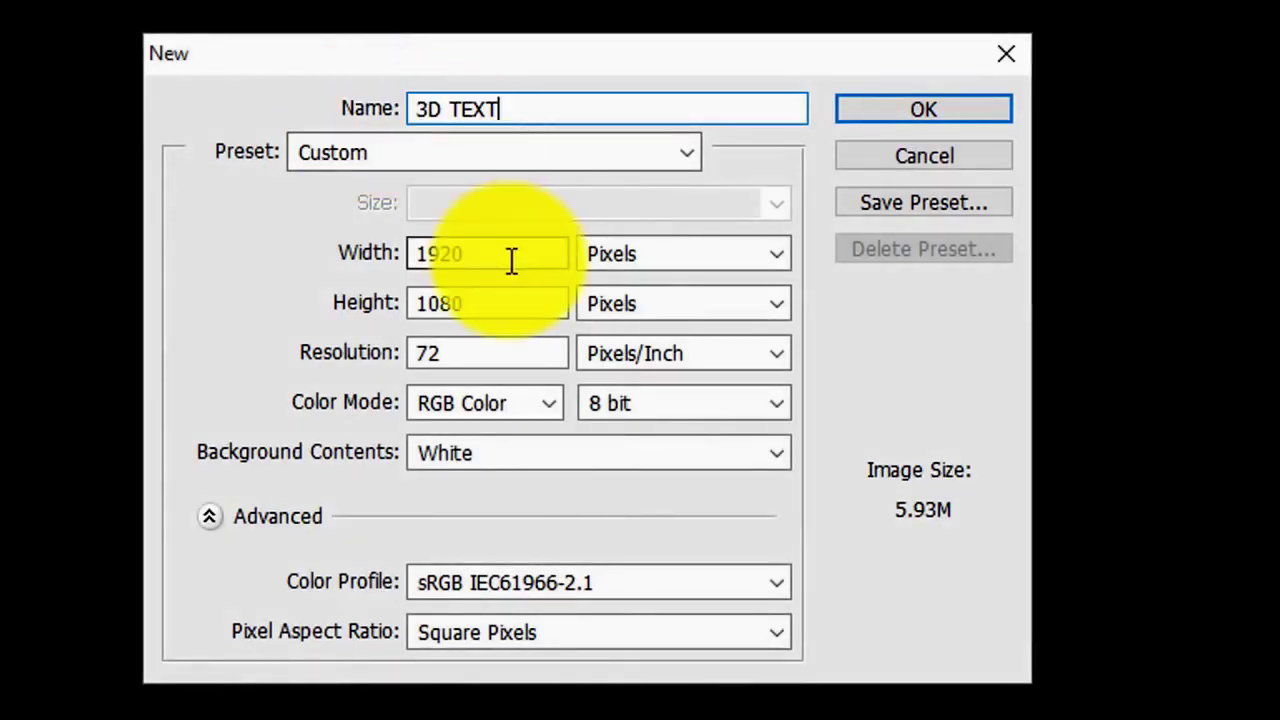
click(348, 262)
click(398, 303)
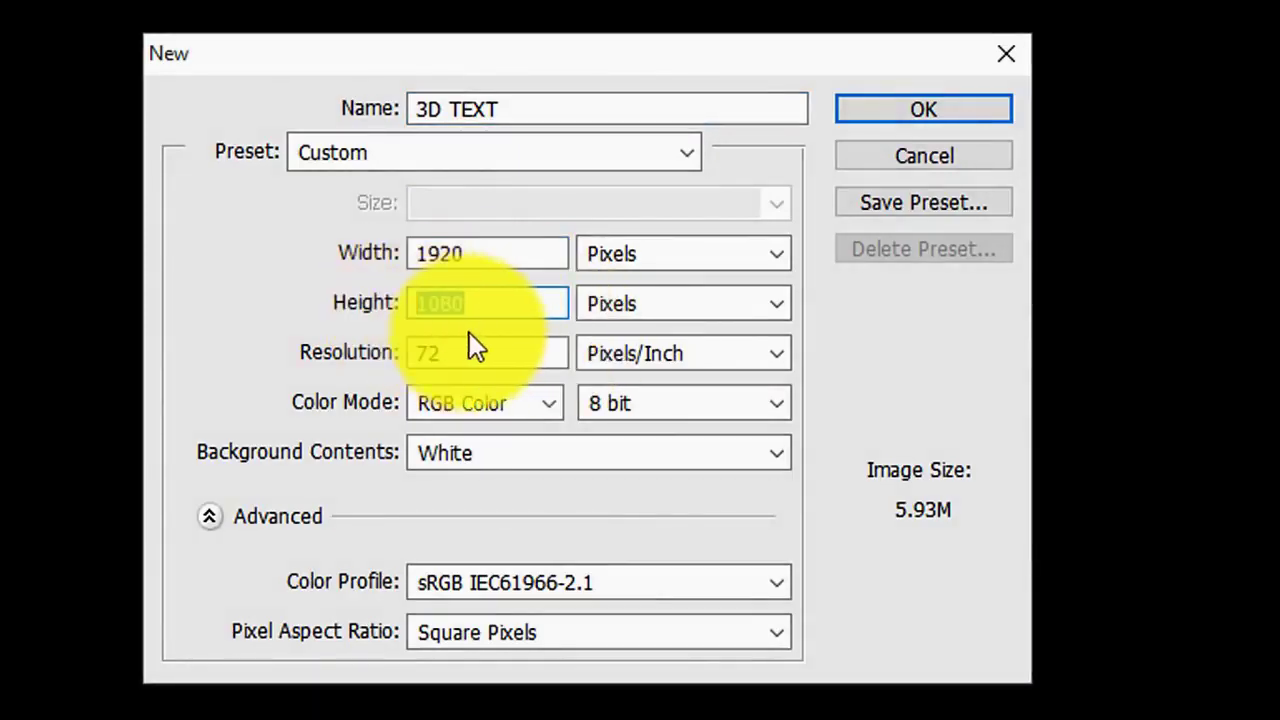
click(450, 452)
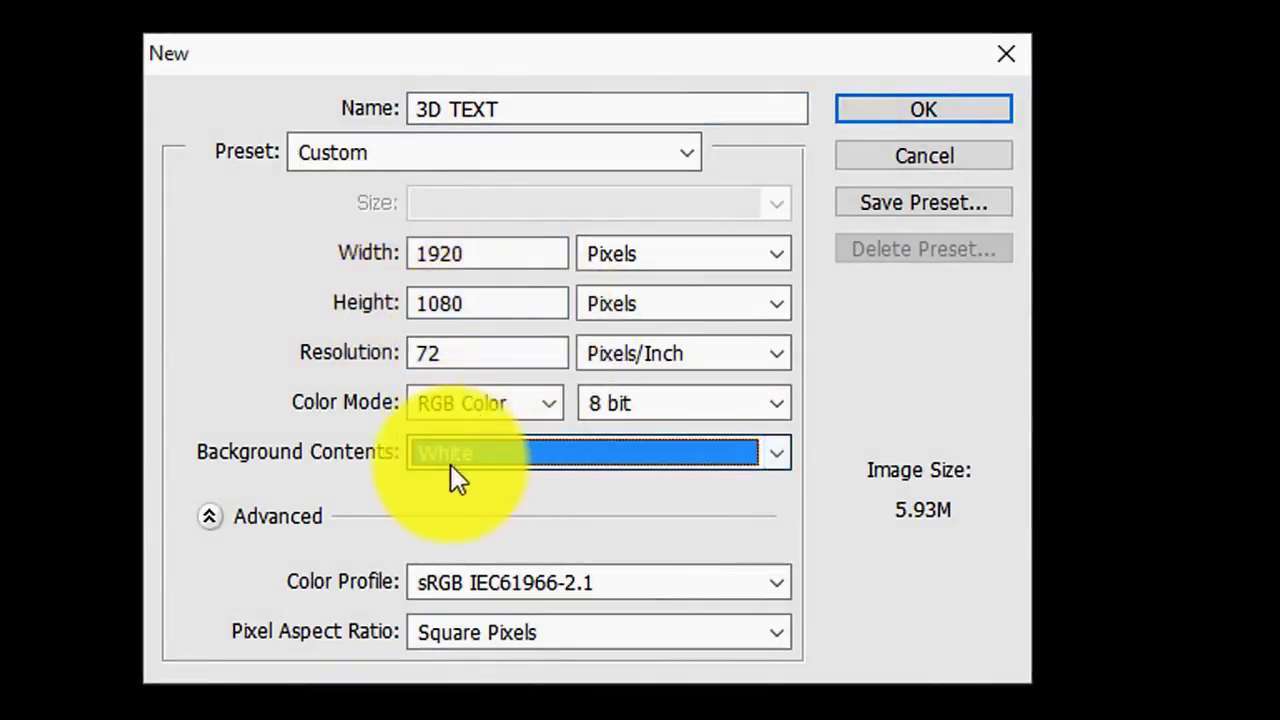
click(800, 165)
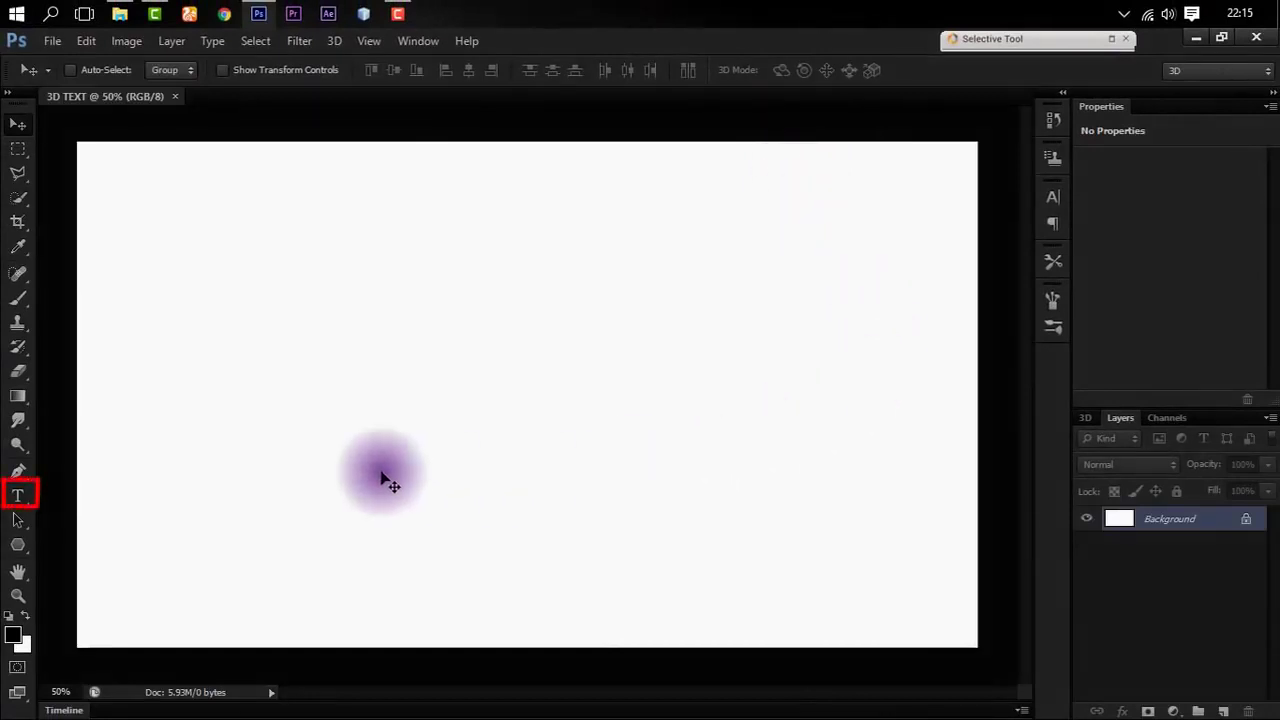
- Type the word TEXT in black AnyMale font on the canvas
click(18, 495)
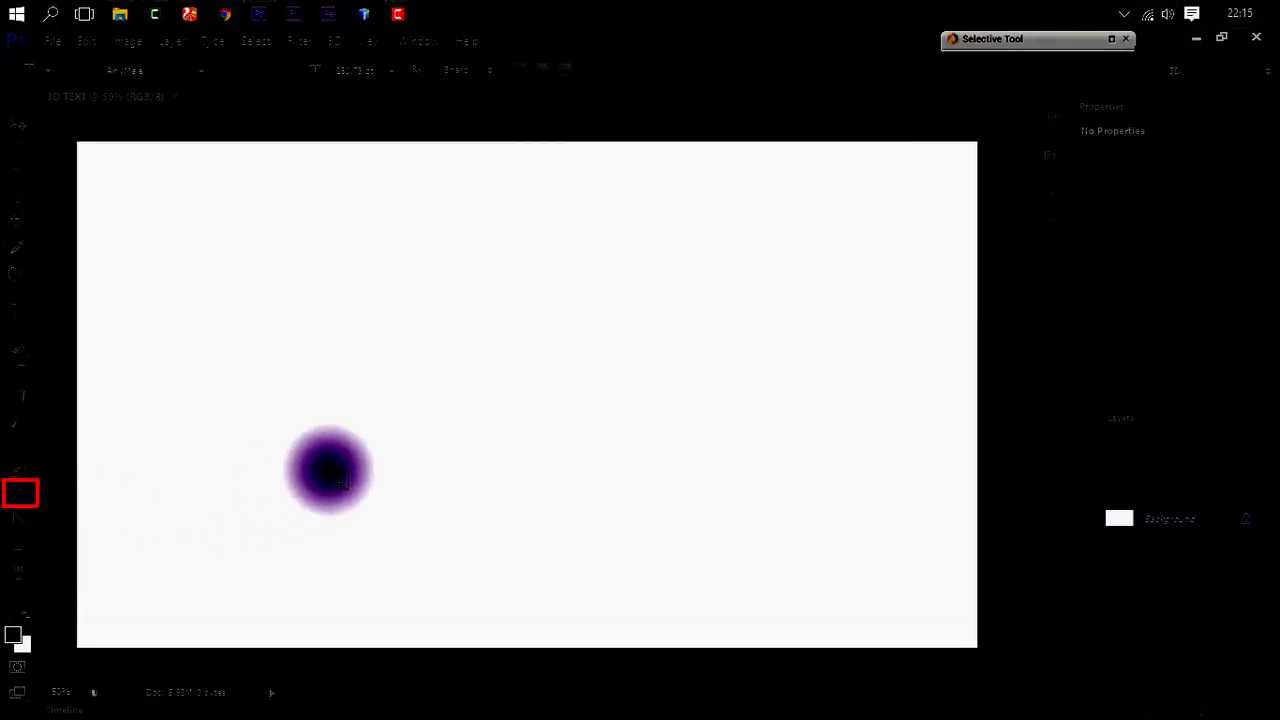
click(467, 410)
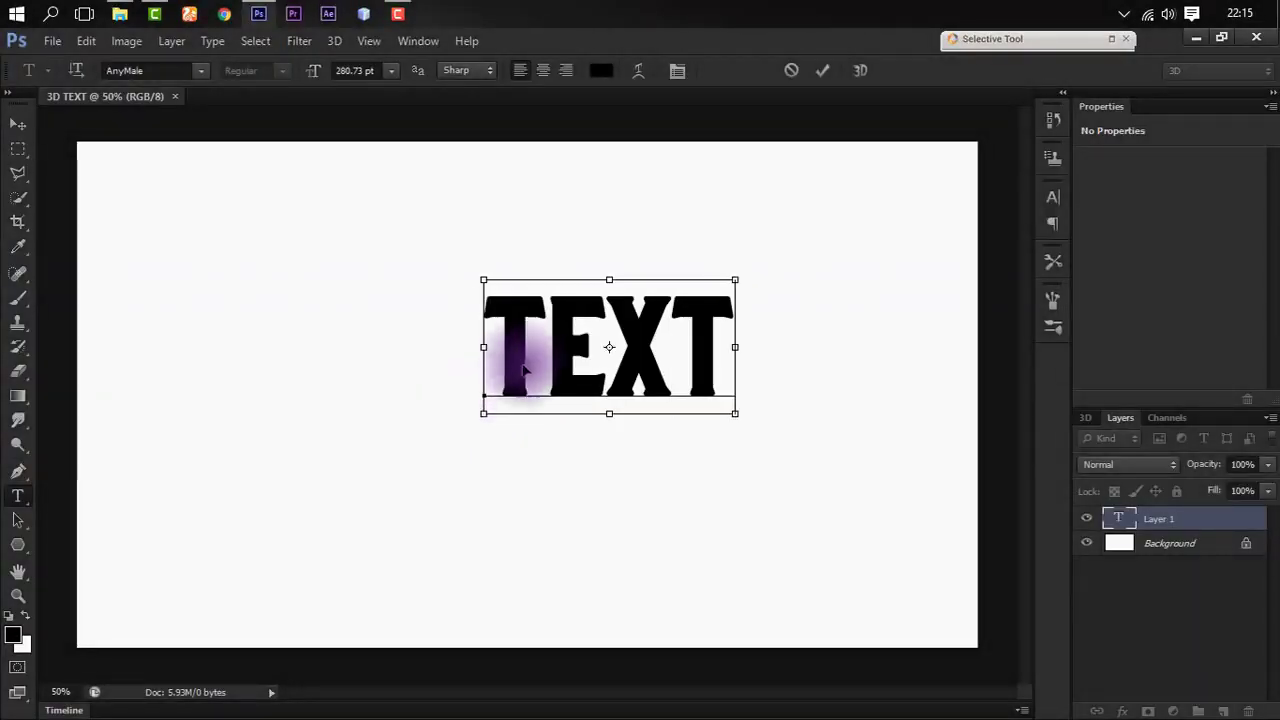
drag(523, 370, 460, 403)
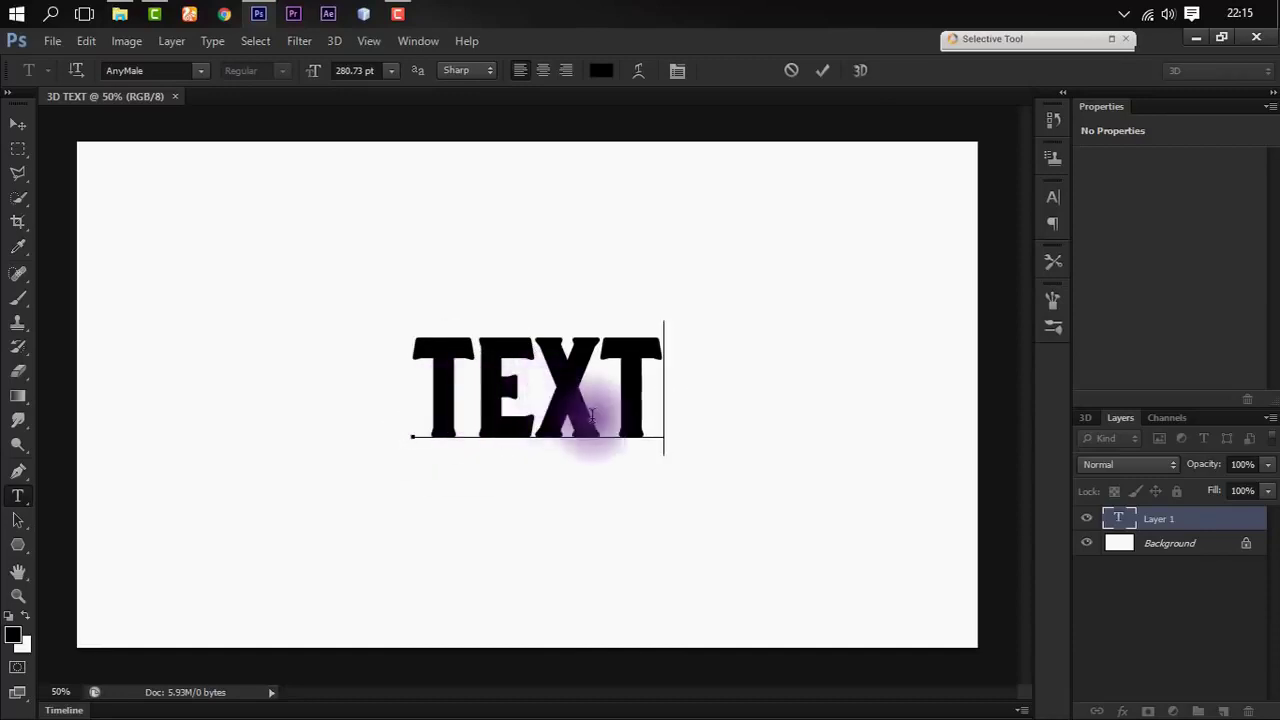
click(820, 72)
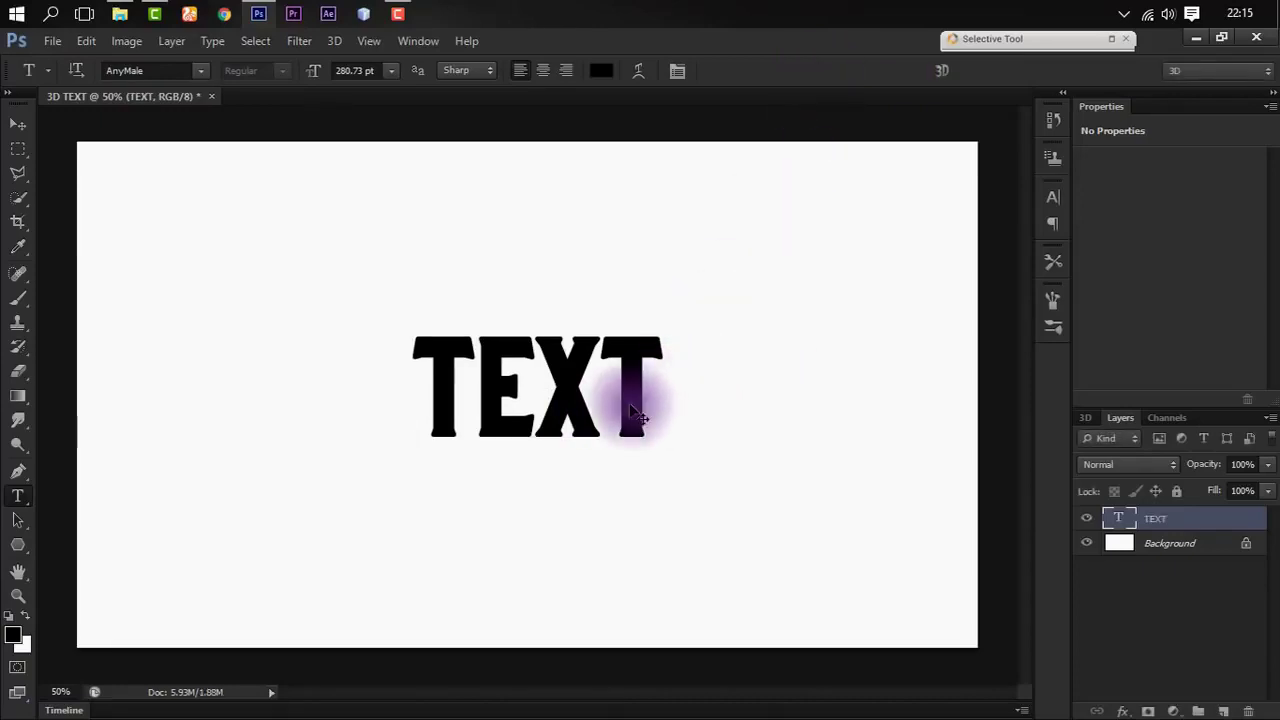
- Scale the TEXT layer up to about 179% and select it with the Background
key(ctrl+t)
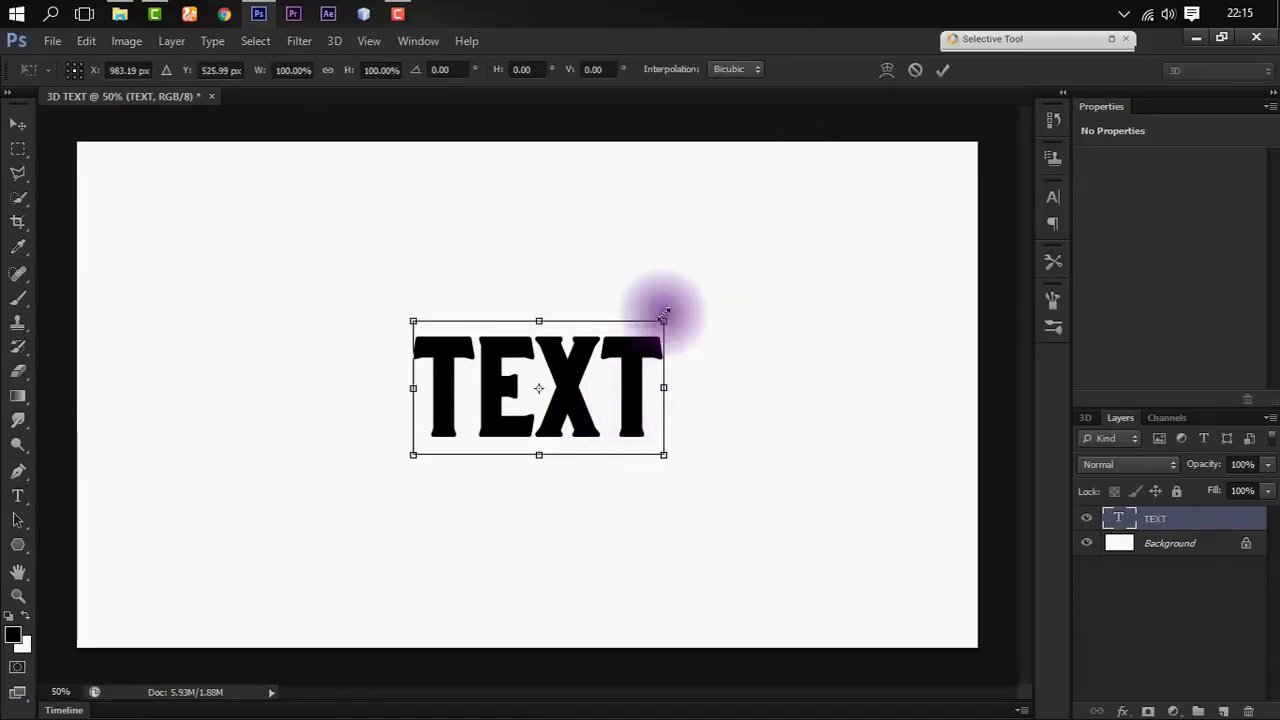
drag(665, 323, 762, 268)
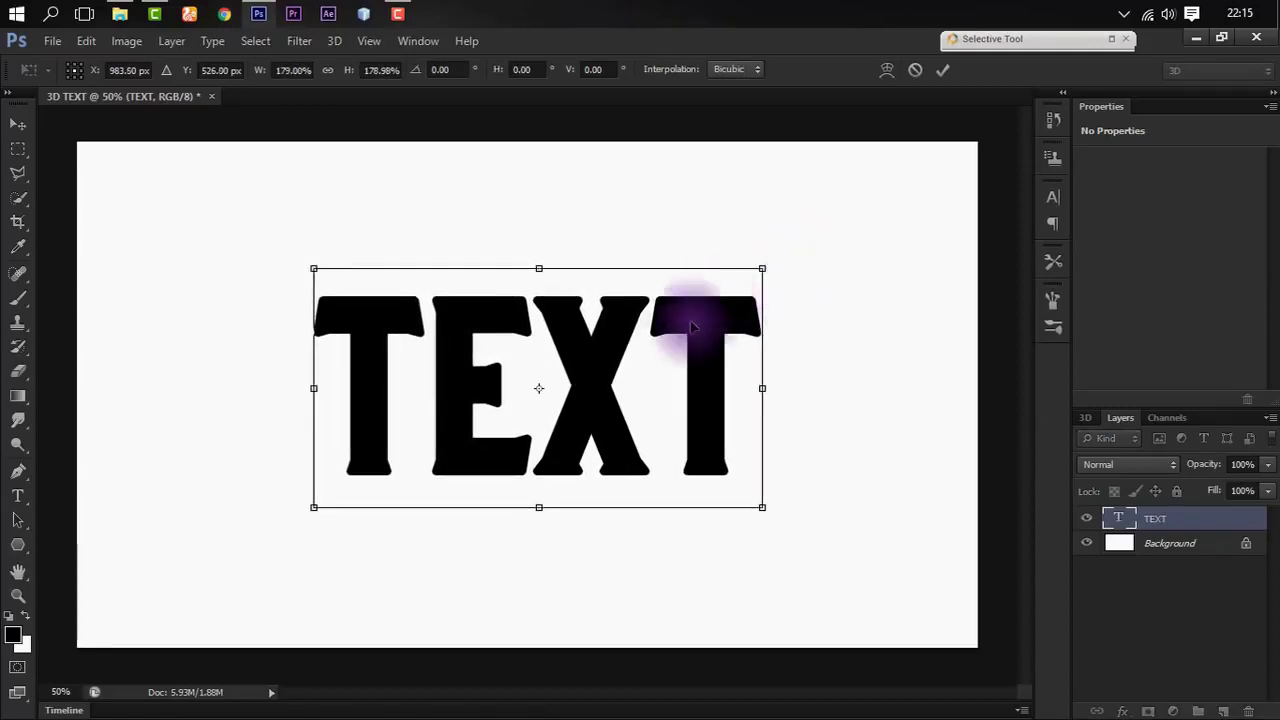
drag(695, 385, 688, 373)
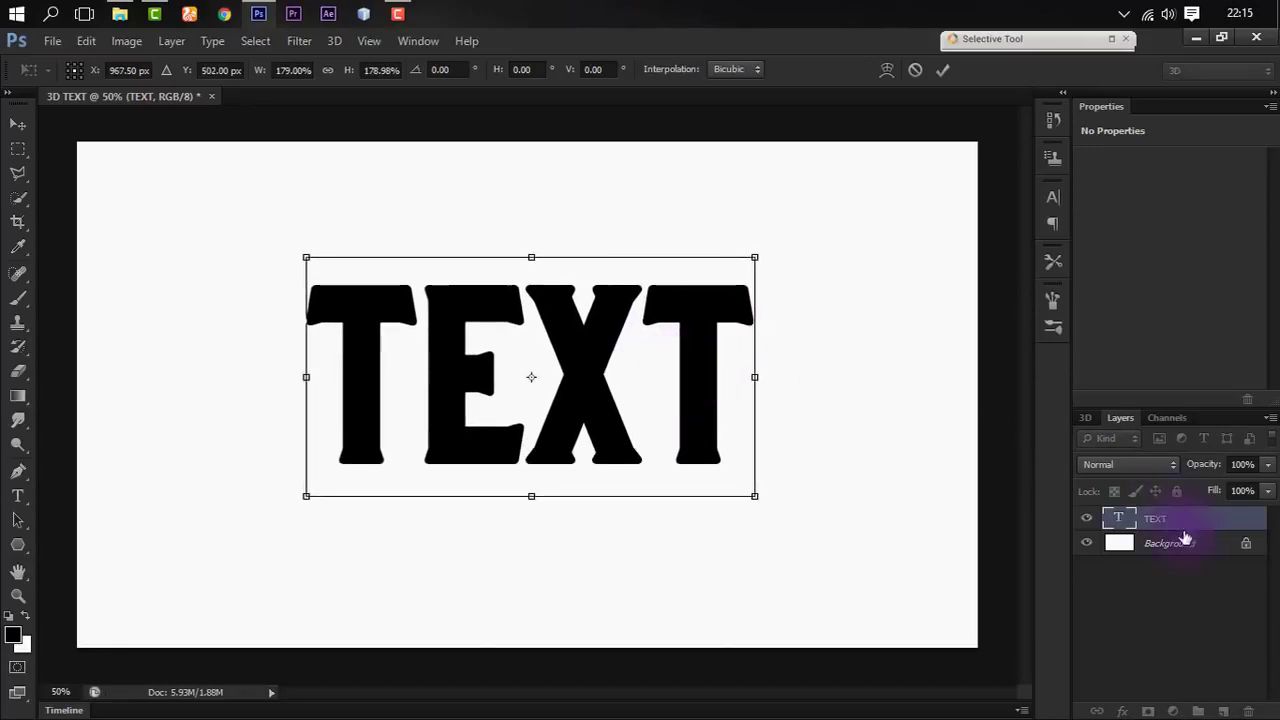
click(942, 71)
key(t)
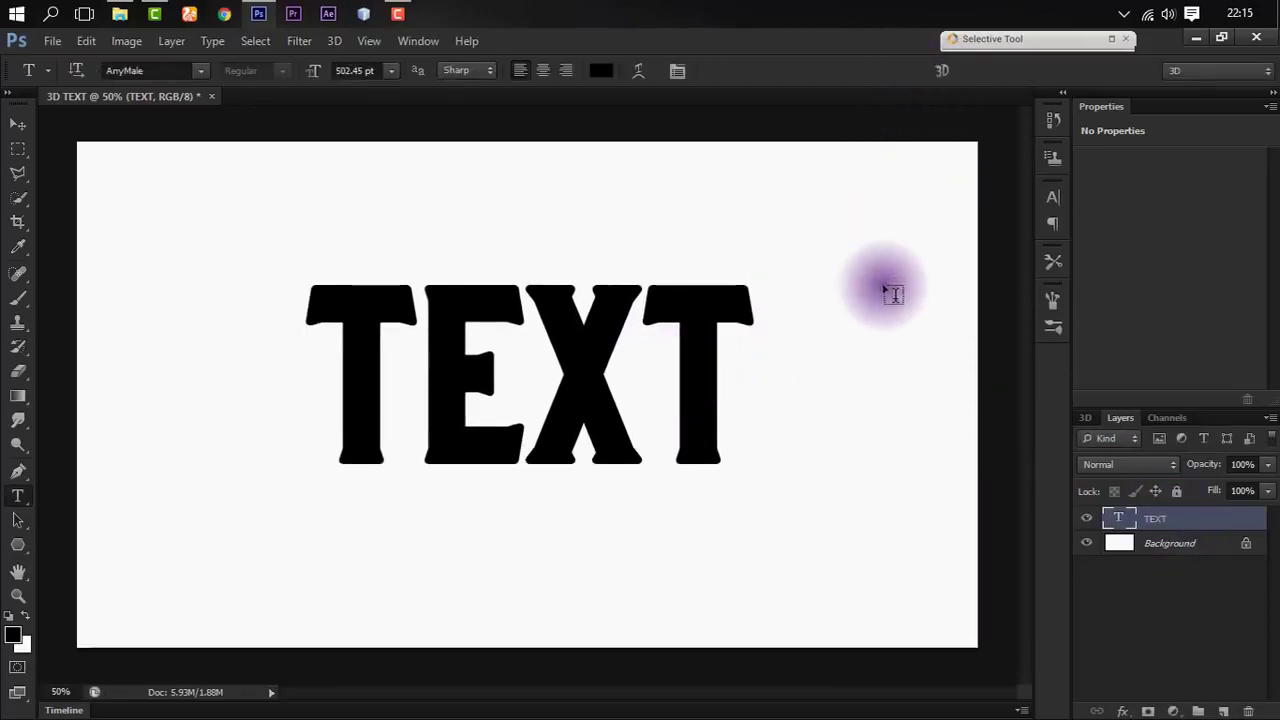
shift+click(1207, 545)
- Centre TEXT vertically and horizontally on the canvas
key(v)
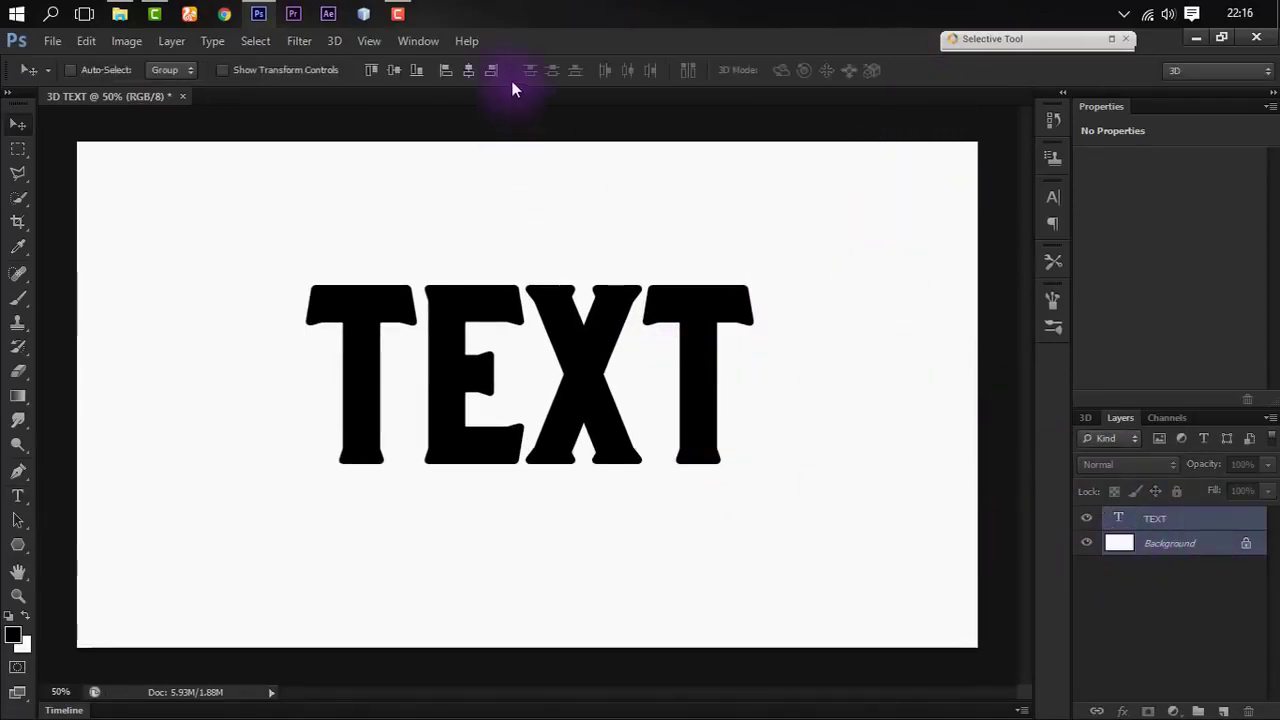
click(397, 71)
click(466, 71)
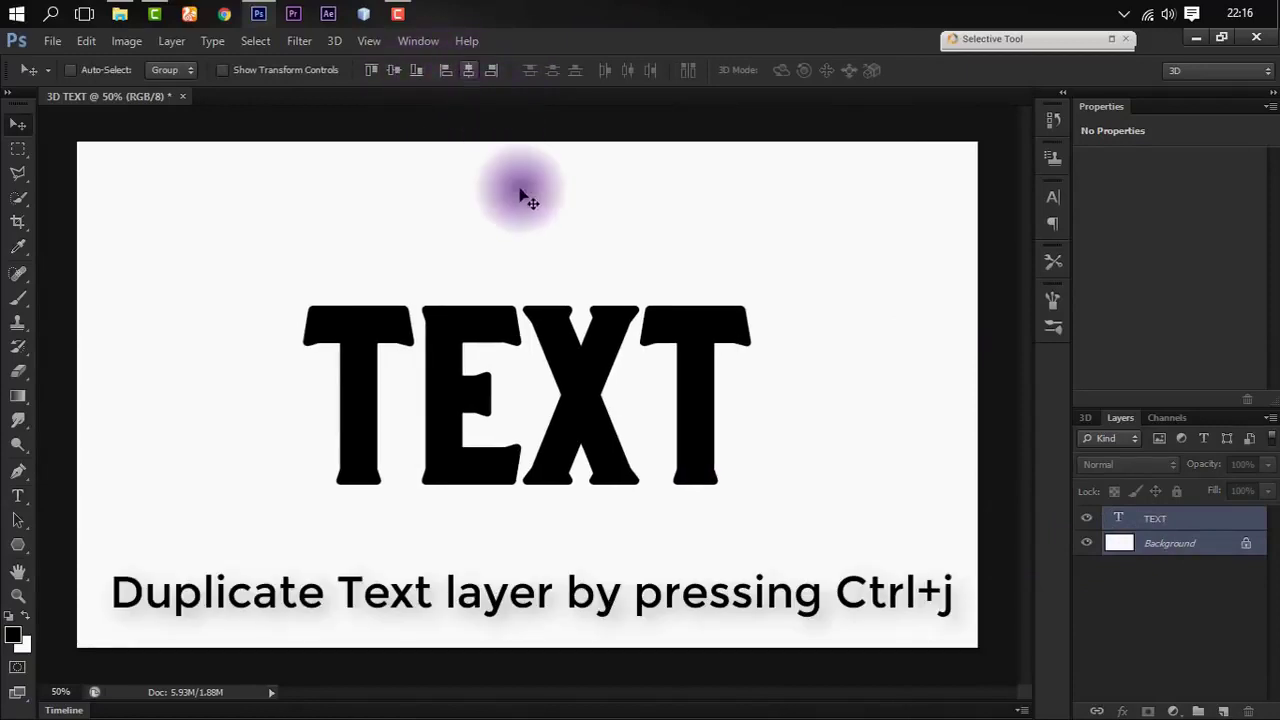
- Duplicate the TEXT layer and rasterize the 'TEXT copy' layer
click(1158, 540)
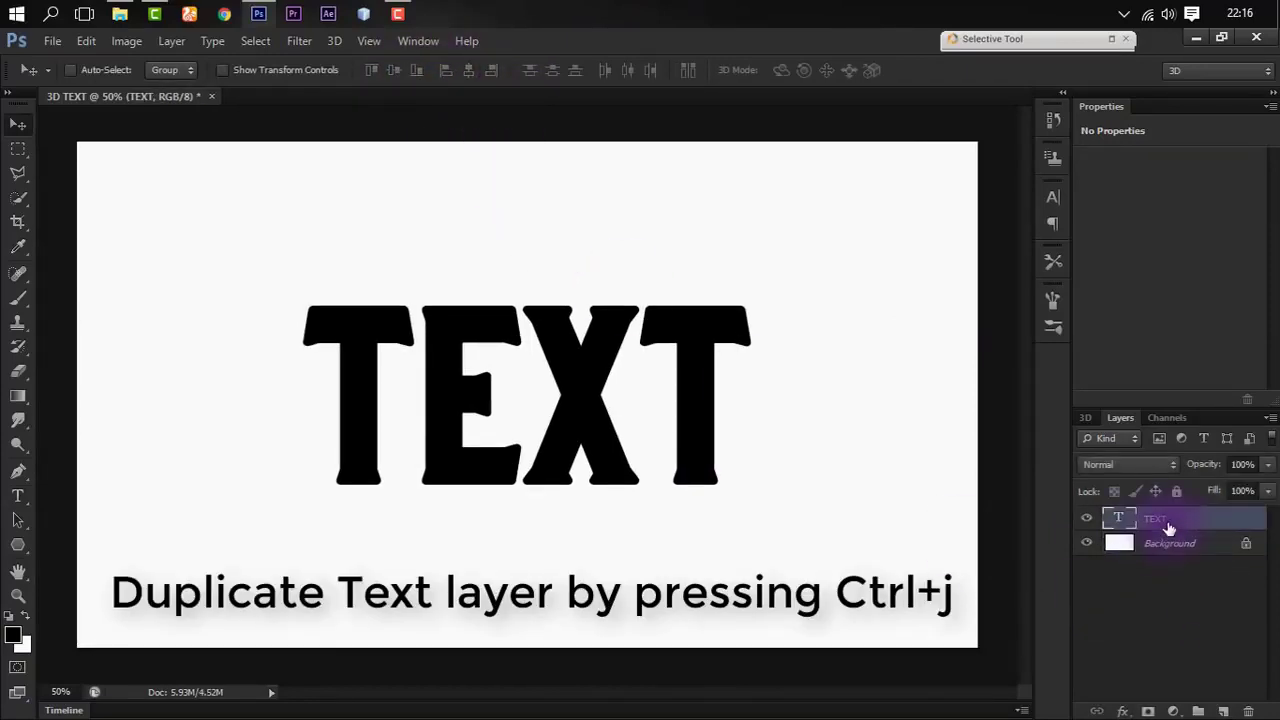
right_click(1170, 518)
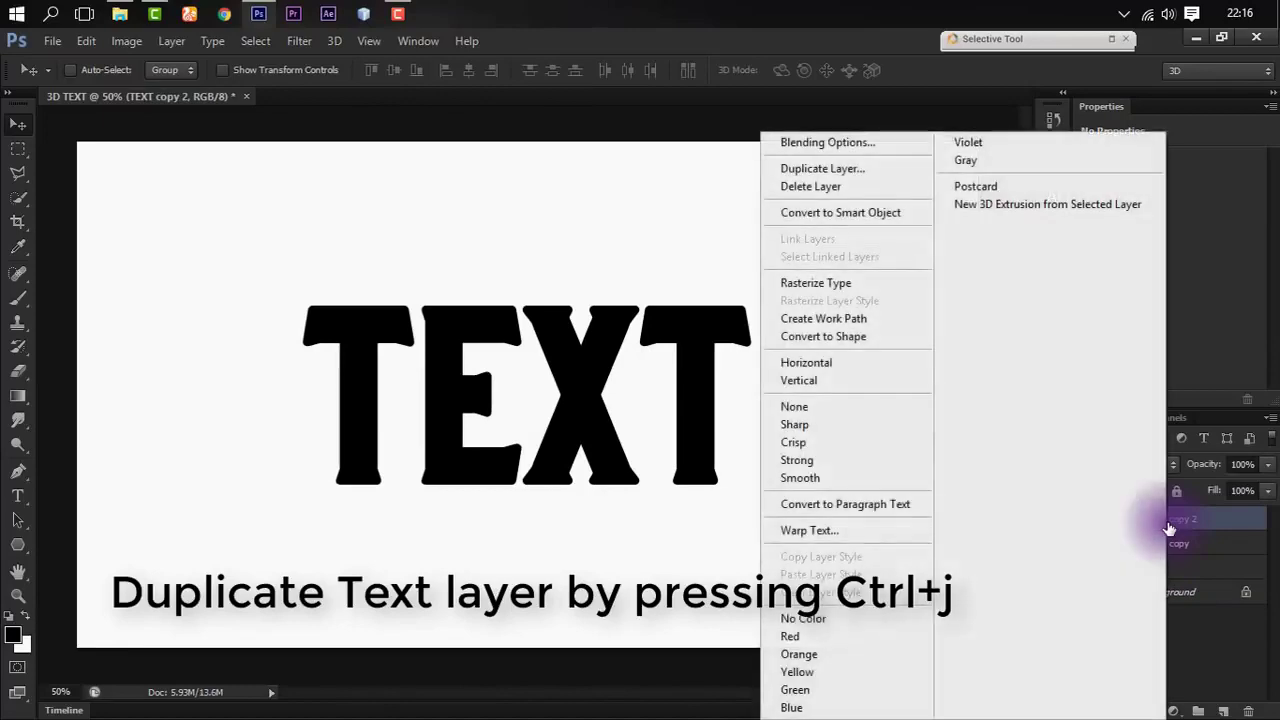
key(Escape)
key(ctrl+j)
mouse_move(1160, 520)
mouse_down()
mouse_move(1266, 585)
mouse_move(1248, 711)
mouse_up()
right_click(1193, 459)
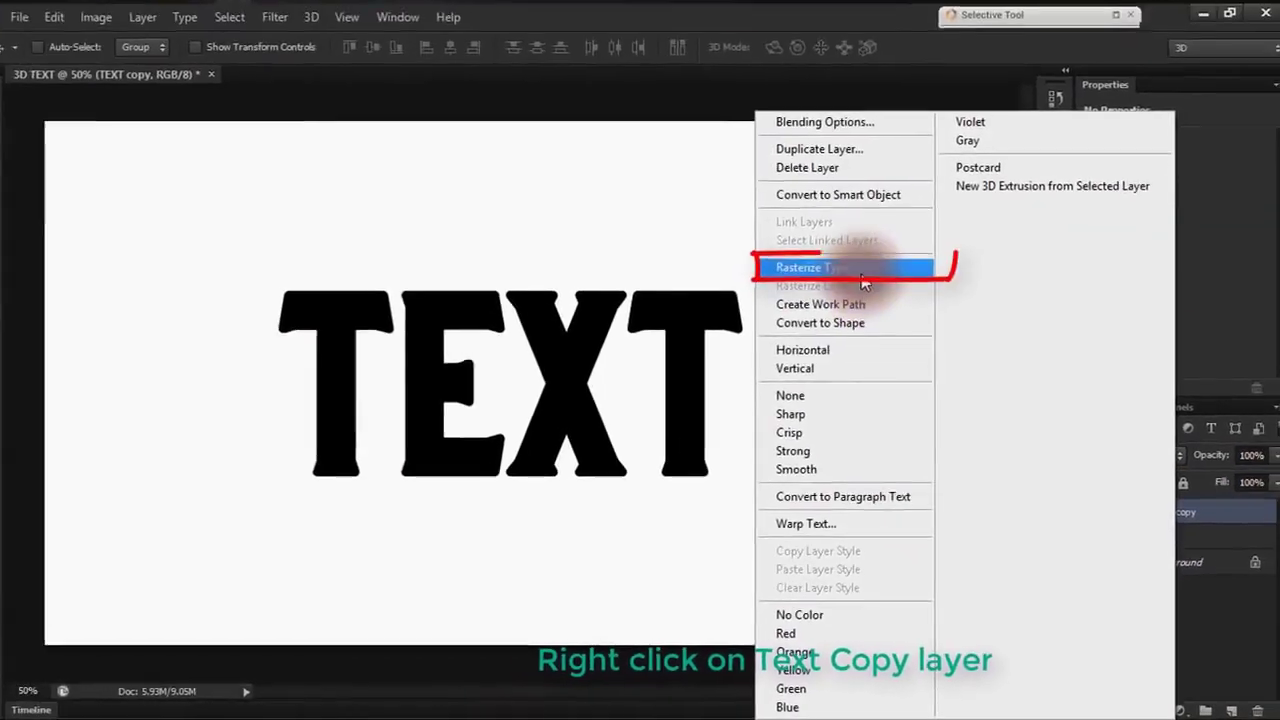
click(862, 285)
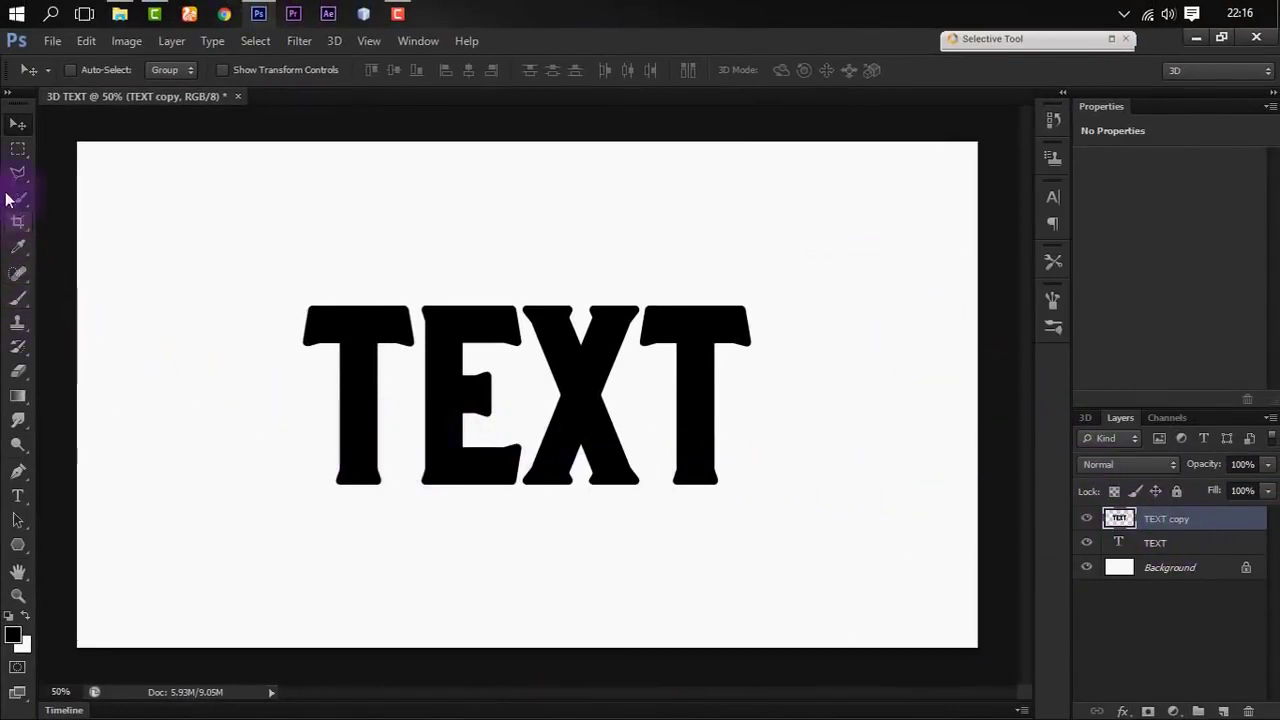
- Set up the Brush tool with a 15 px brush
click(19, 299)
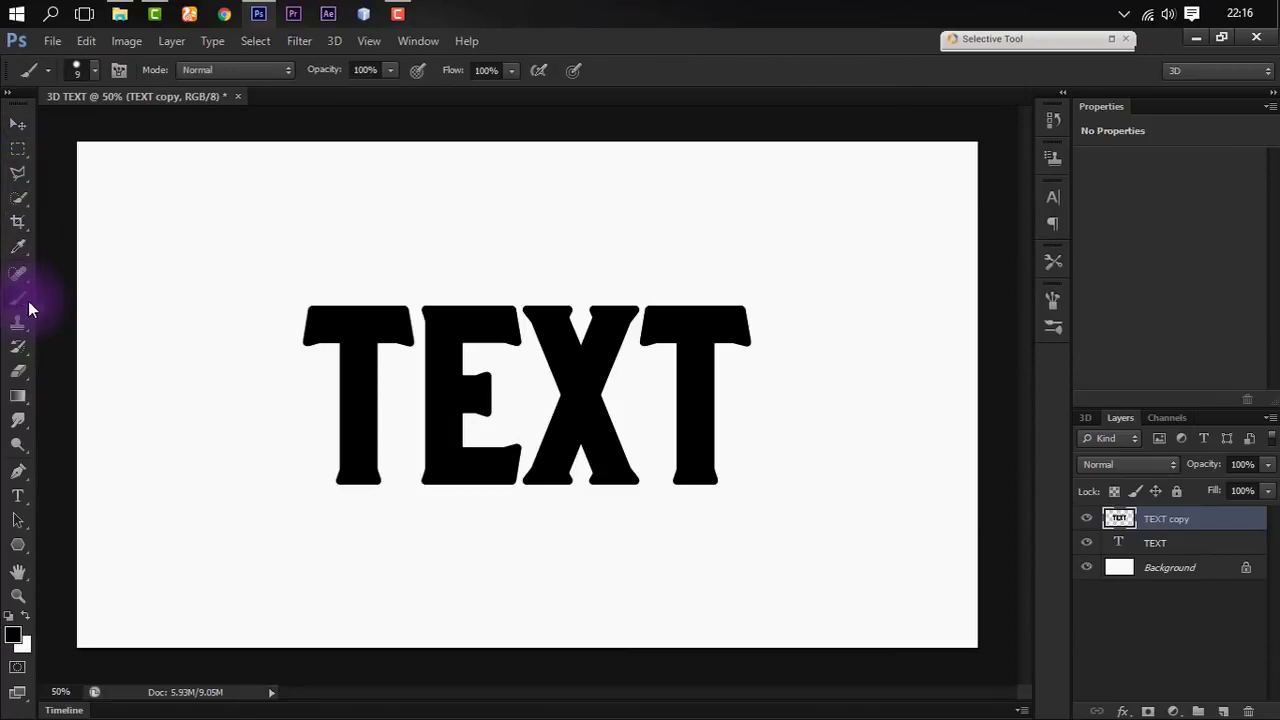
right_click(98, 172)
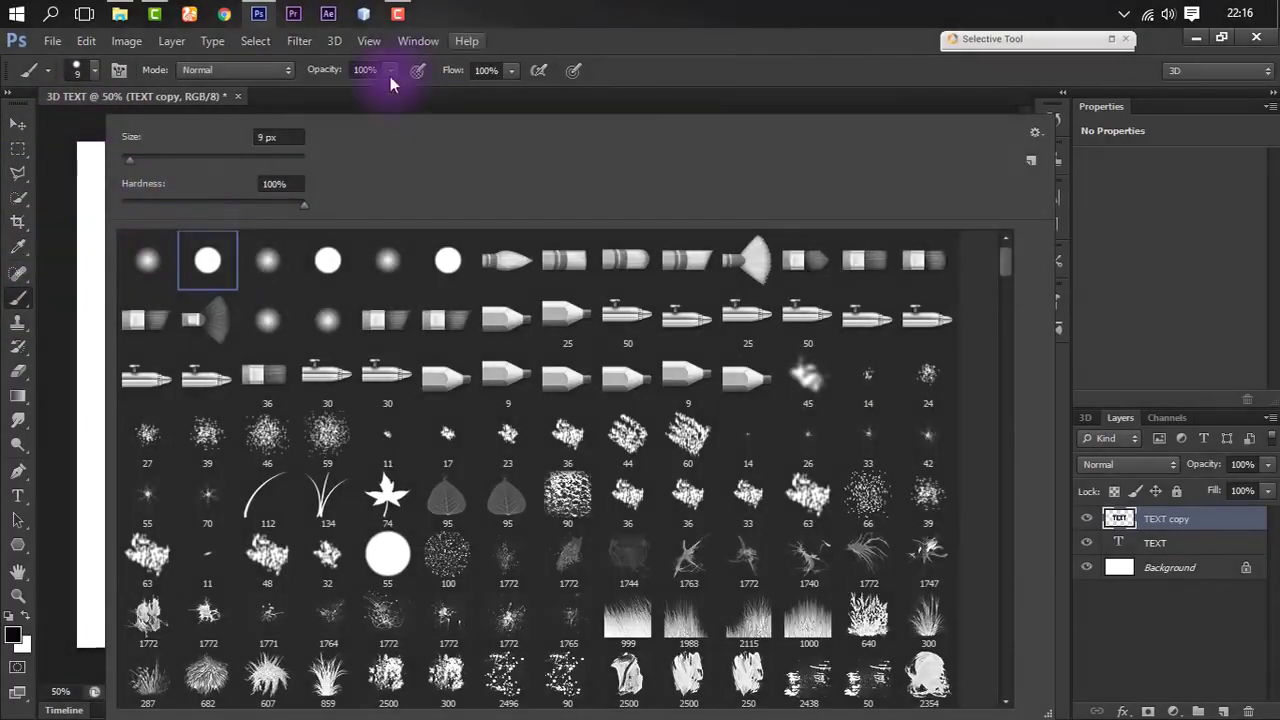
key(bracketright)
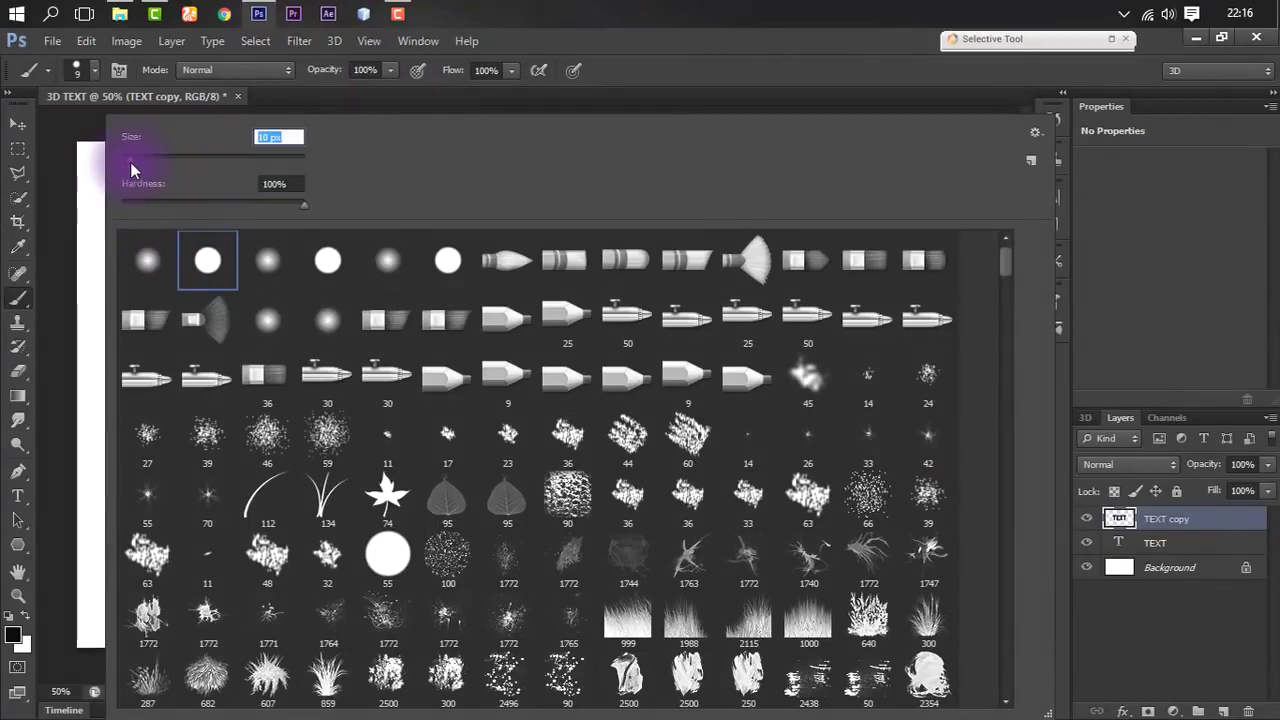
key(bracketright)
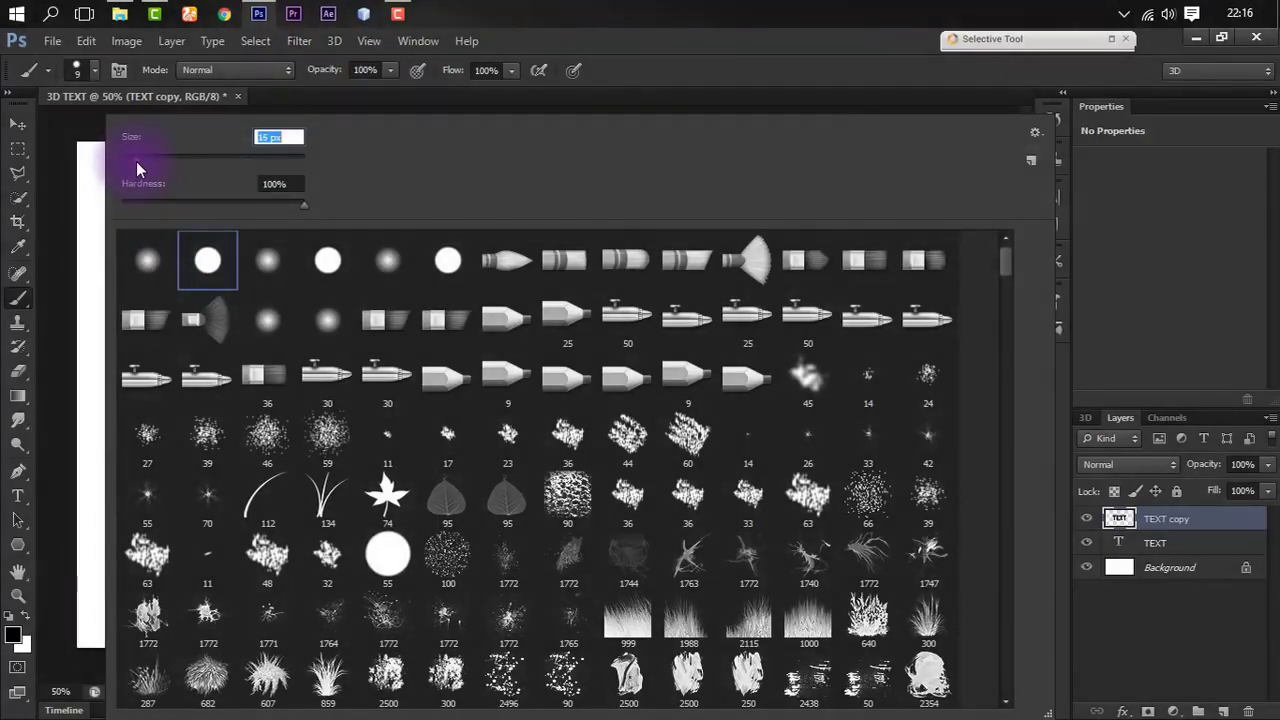
click(668, 53)
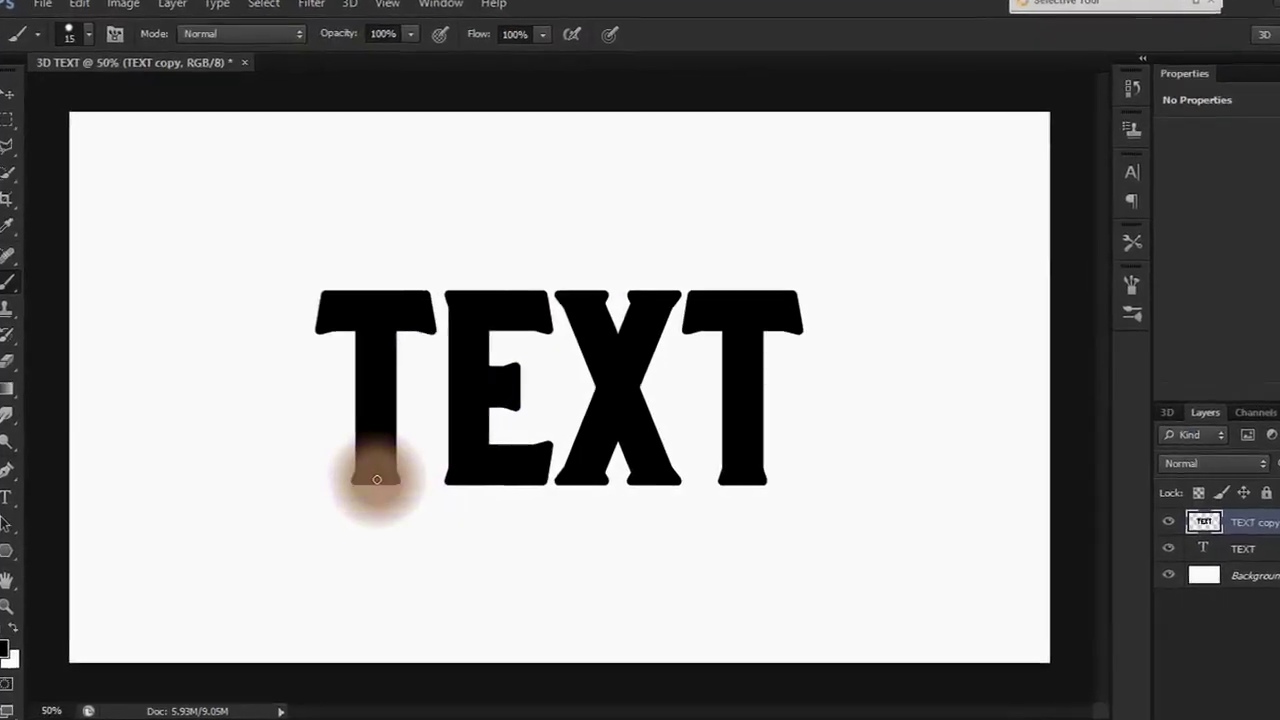
- Paint long drips below the first T, the last T and the X
drag(360, 478, 362, 498)
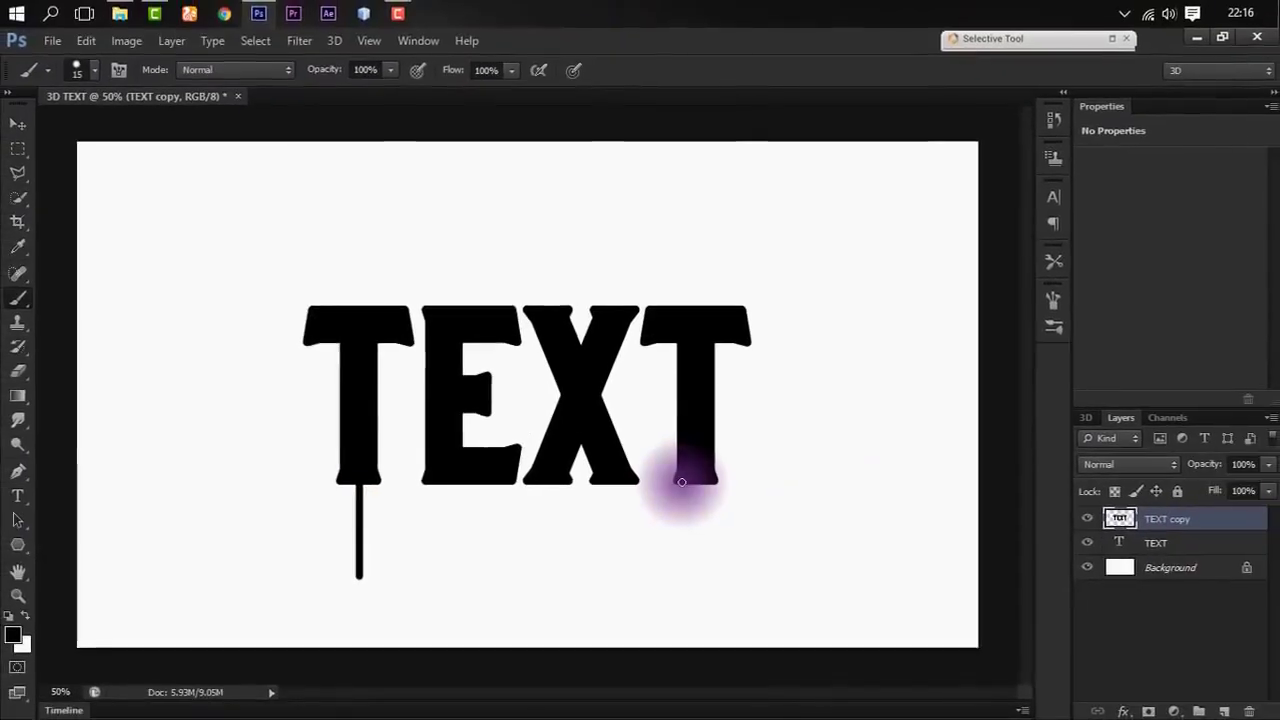
drag(677, 486, 678, 545)
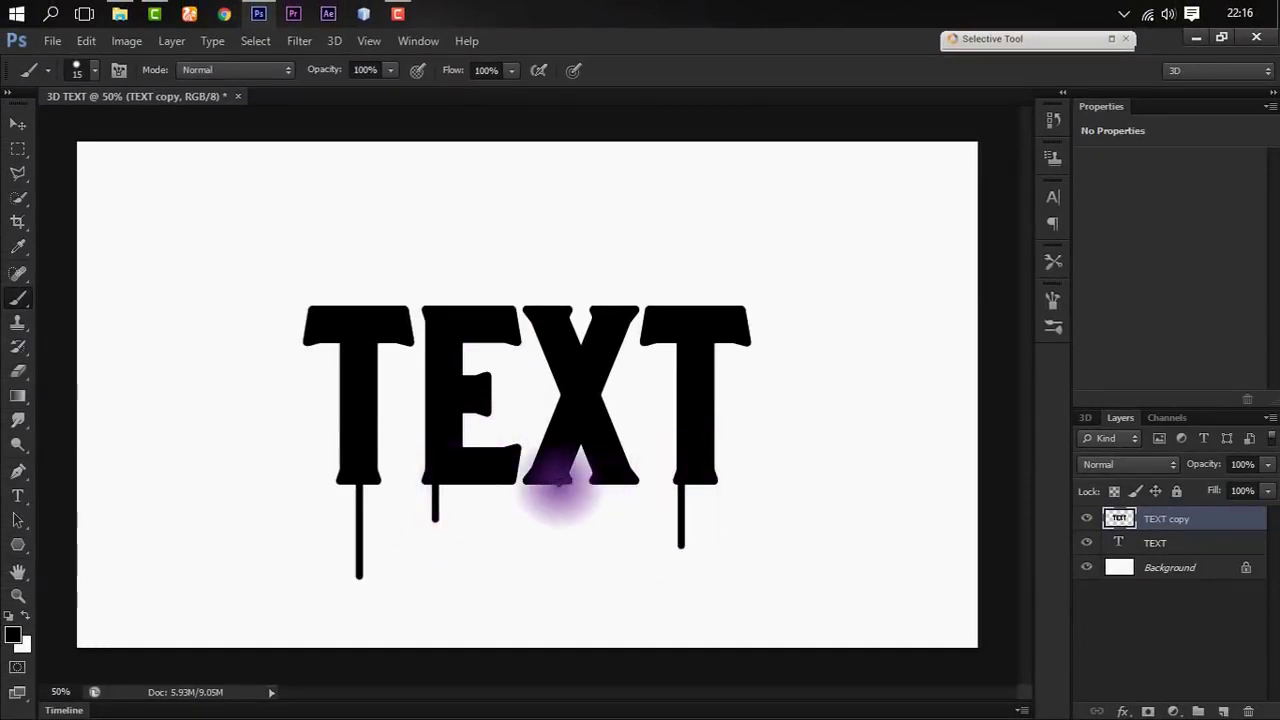
drag(556, 515, 556, 562)
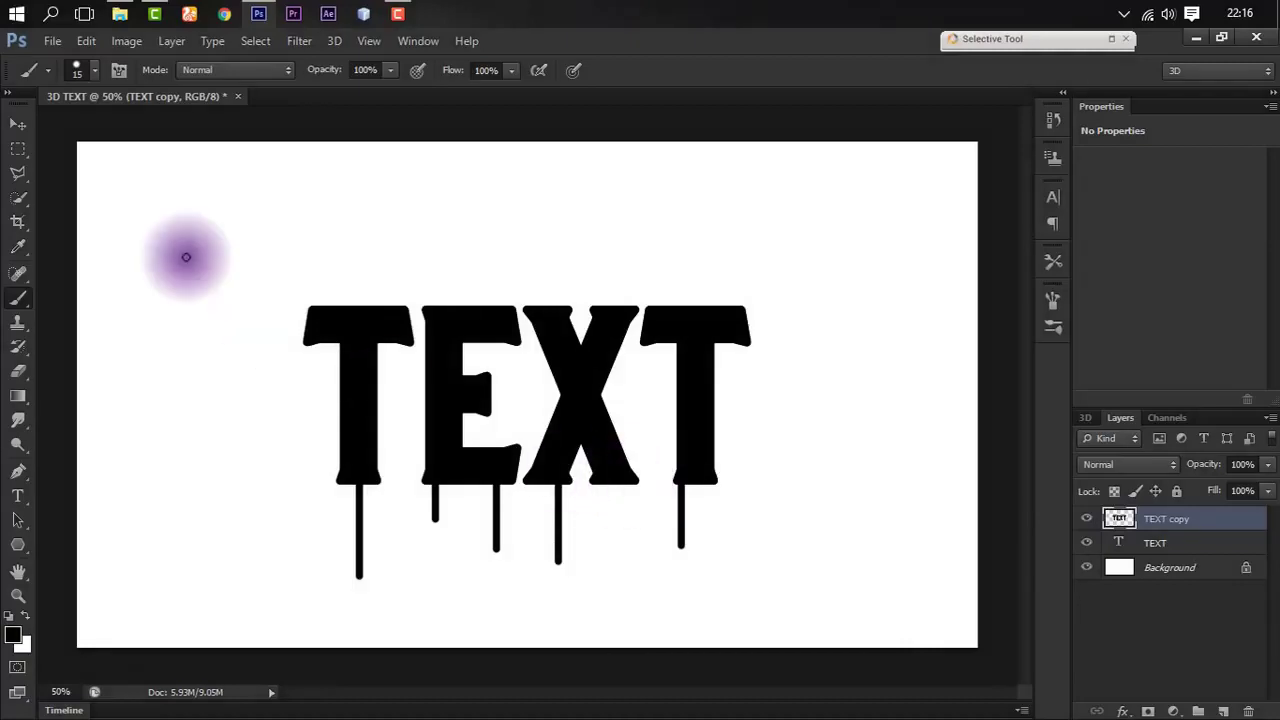
- At brush size 10, paint thin drips under the crossbars and below the X, E and Ts
right_click(261, 238)
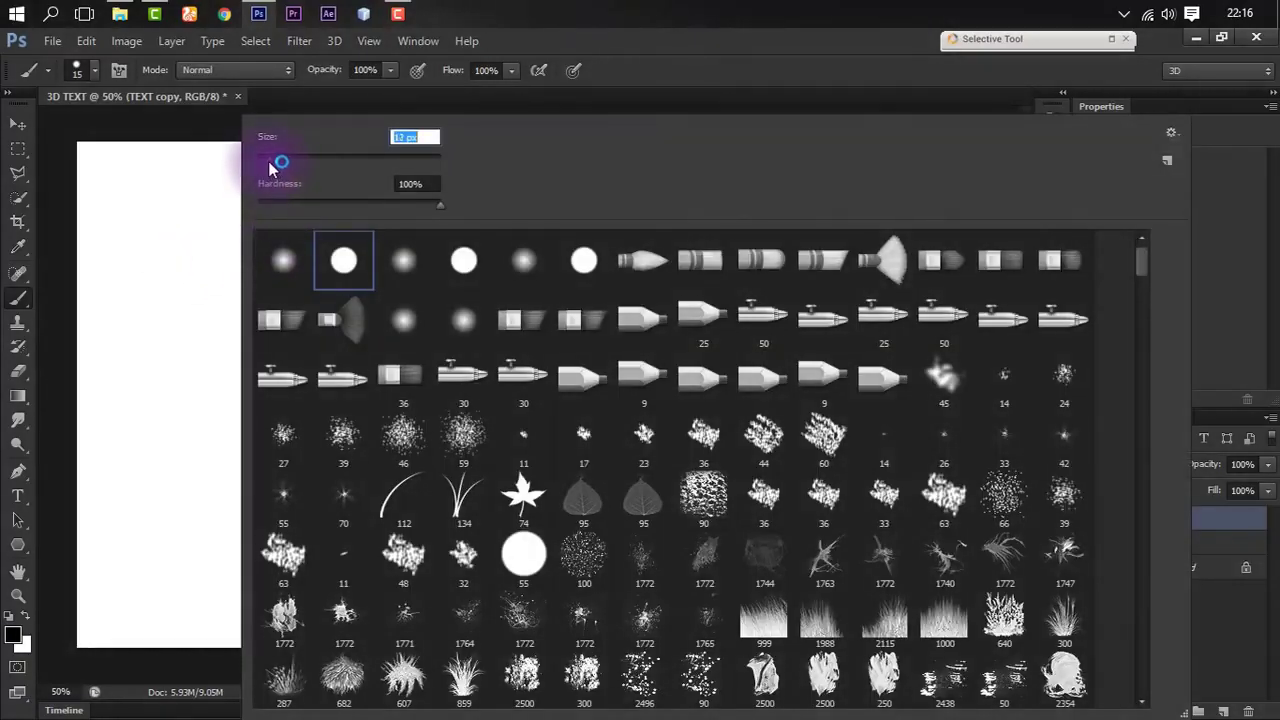
click(580, 50)
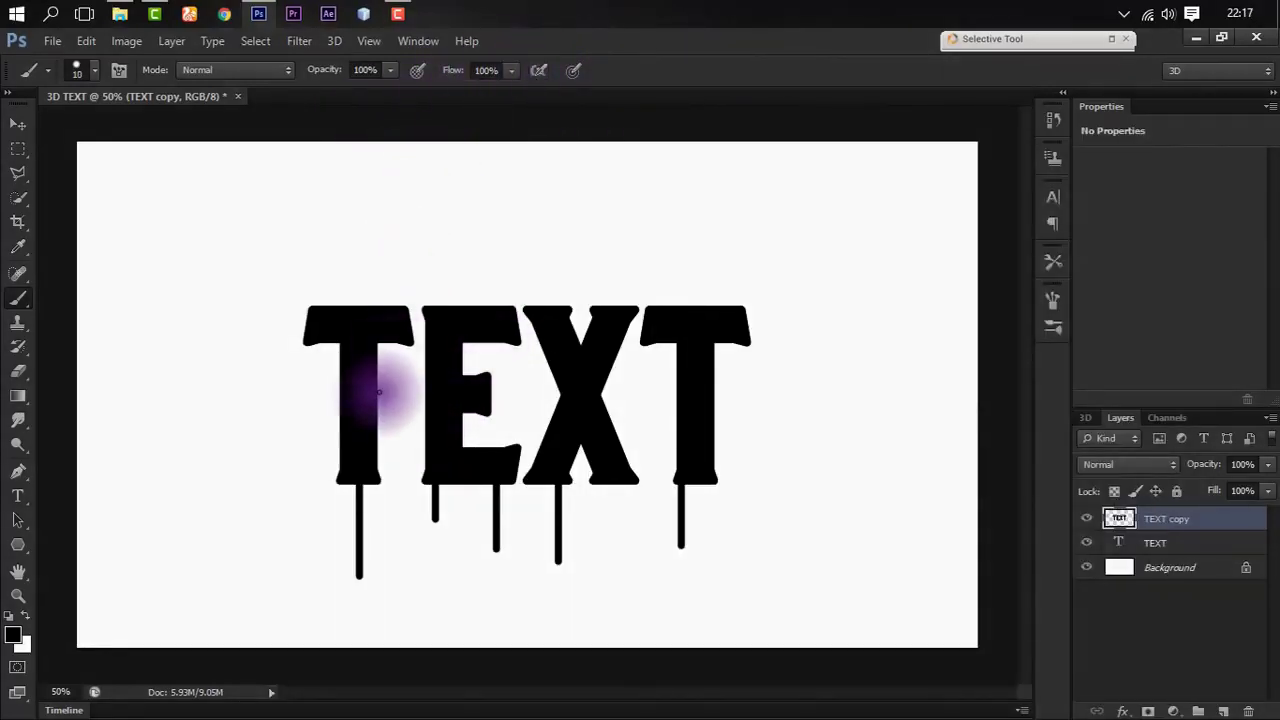
drag(315, 354, 313, 380)
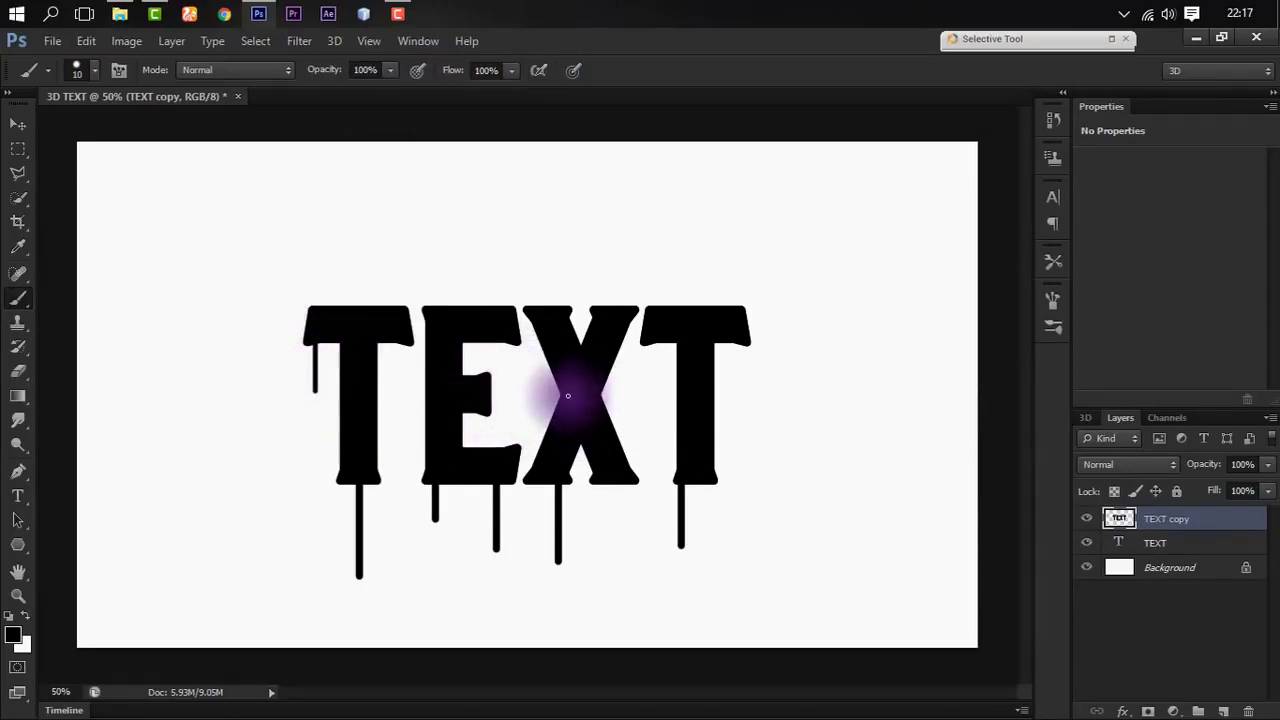
drag(545, 347, 535, 368)
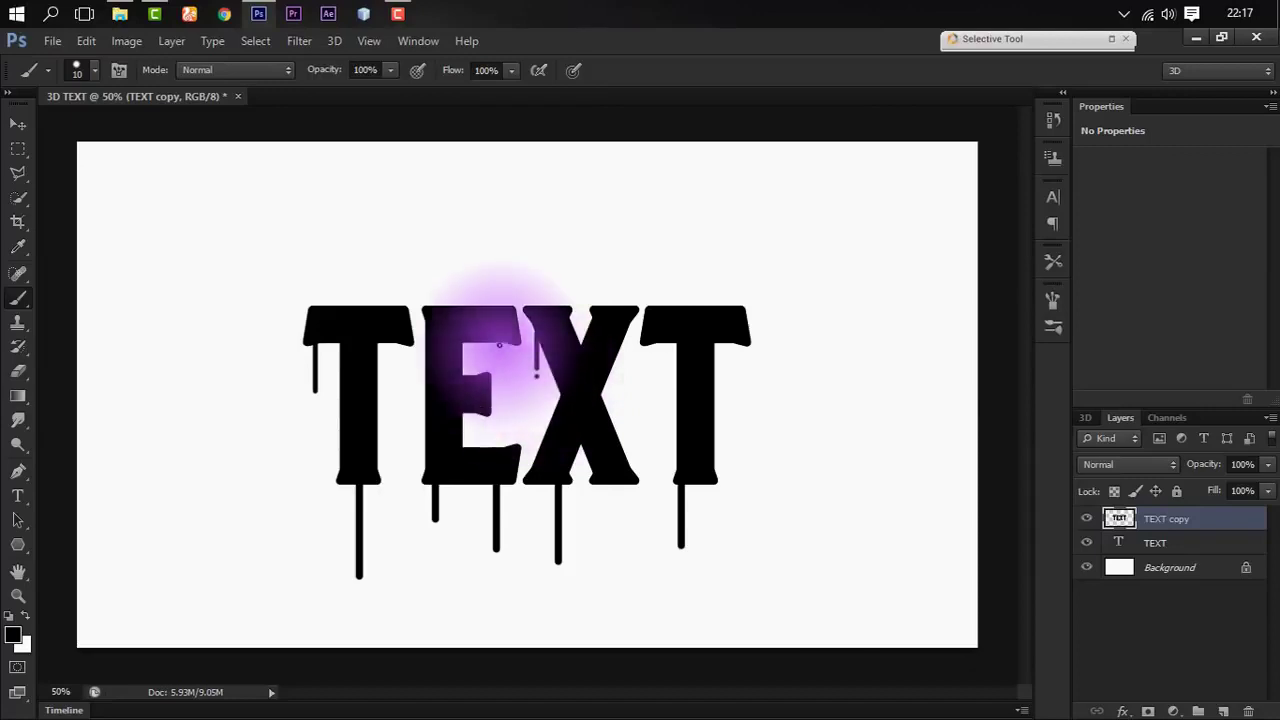
drag(699, 487, 699, 515)
drag(615, 487, 615, 590)
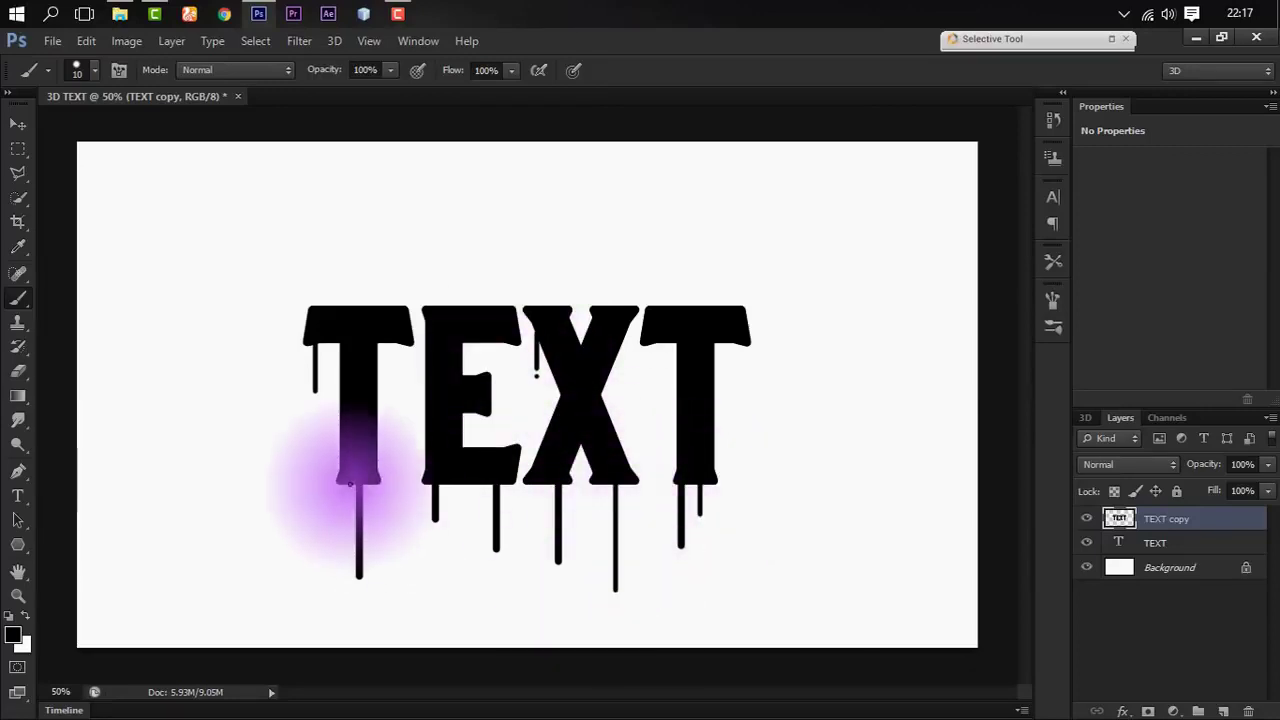
drag(344, 485, 344, 522)
drag(455, 490, 455, 603)
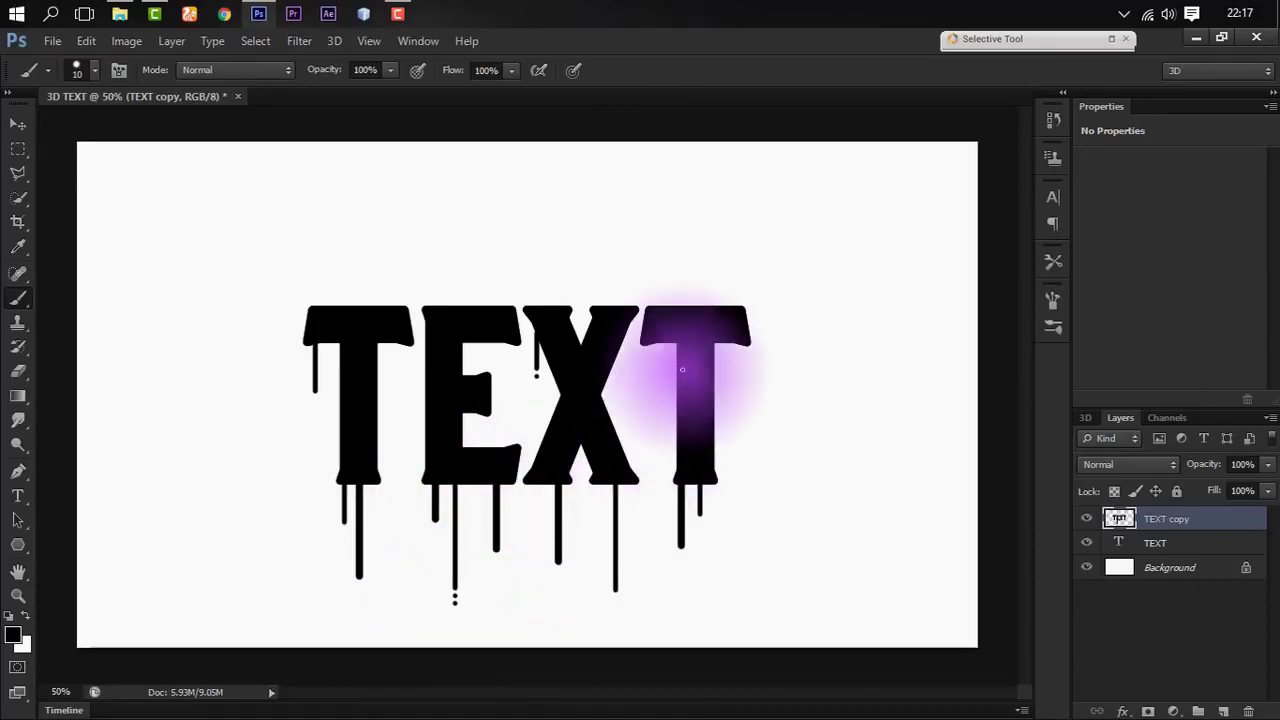
drag(661, 343, 661, 395)
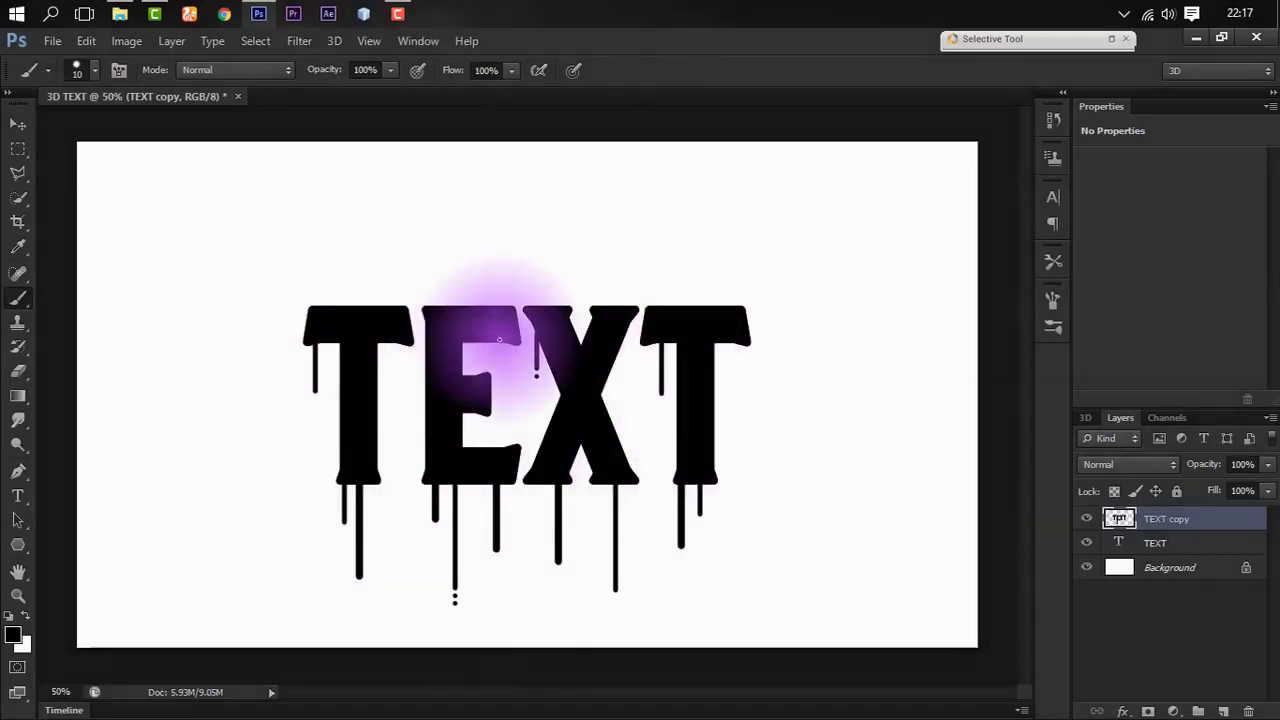
mouse_move(498, 338)
mouse_down()
mouse_move(498, 365)
mouse_move(536, 392)
mouse_up()
- Shrink the brush to 5 px and add small drops and thin drips under the first T
right_click(355, 159)
text(5)
key(Return)
click(455, 605)
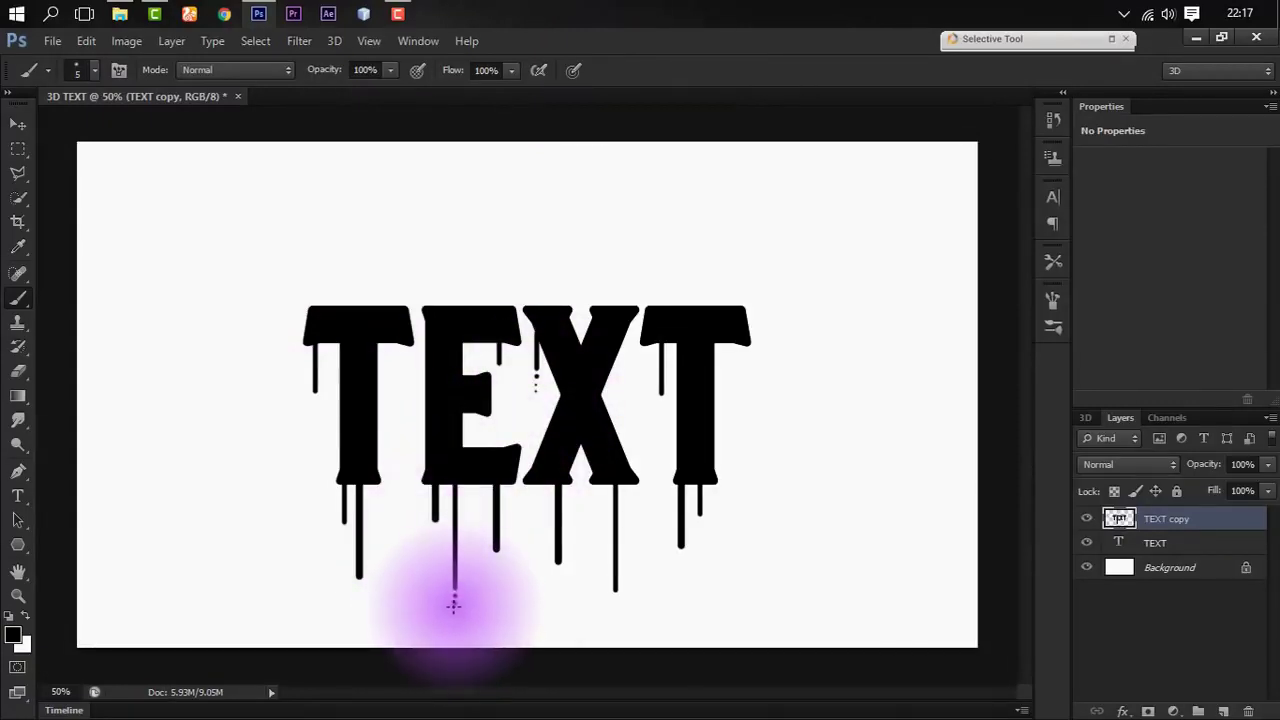
drag(366, 460, 366, 545)
drag(374, 485, 374, 565)
click(330, 345)
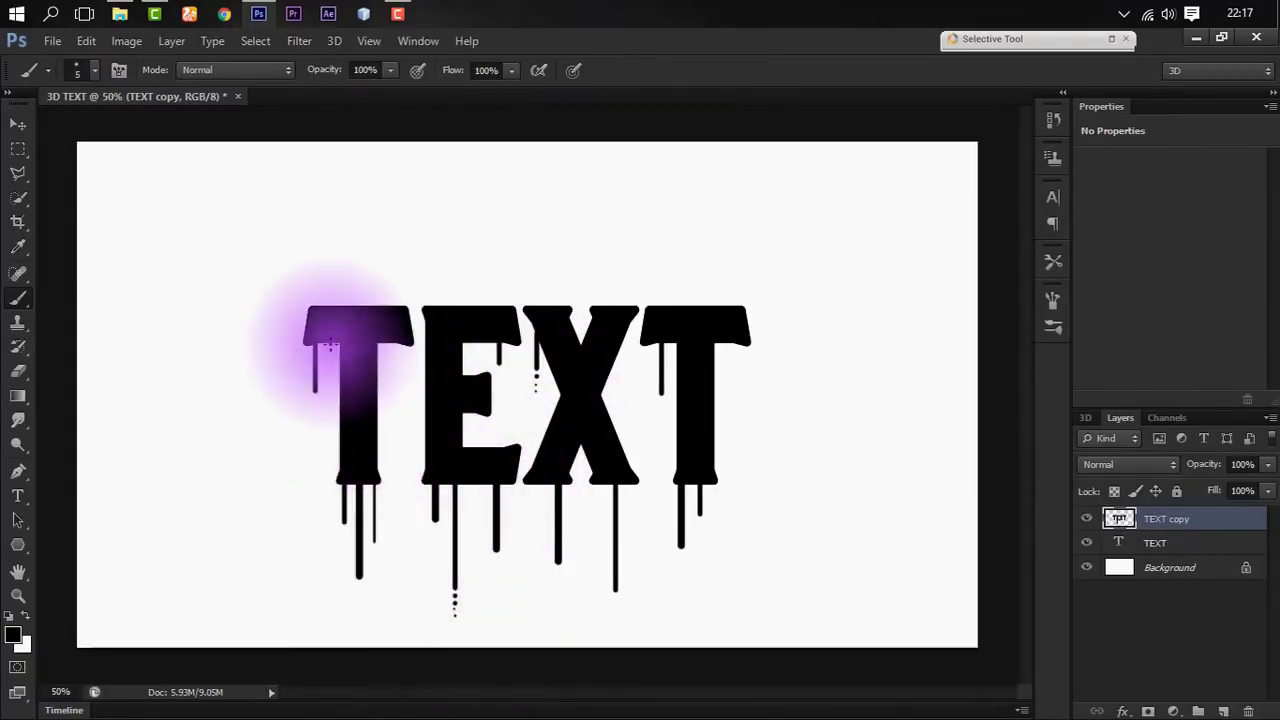
- Add thin crossbar drips and long drips below the last T and X
drag(392, 344, 392, 393)
click(650, 388)
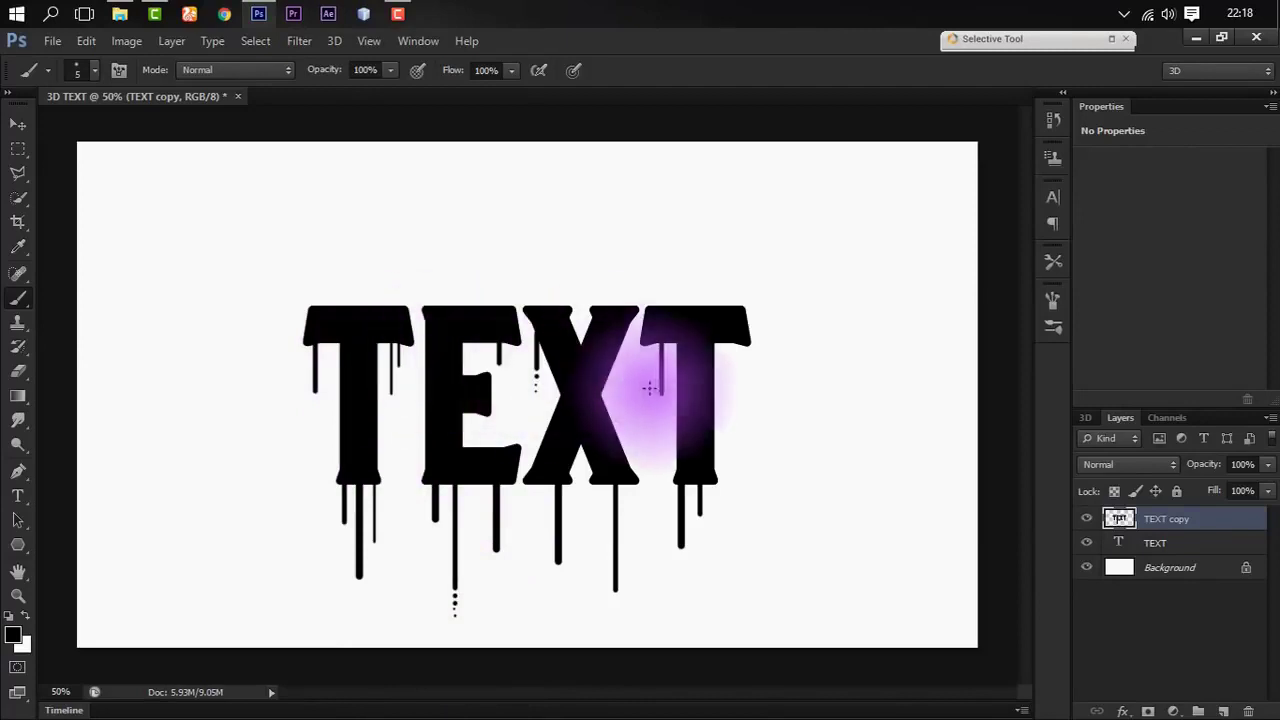
drag(731, 345, 731, 383)
drag(710, 478, 711, 576)
drag(600, 486, 600, 520)
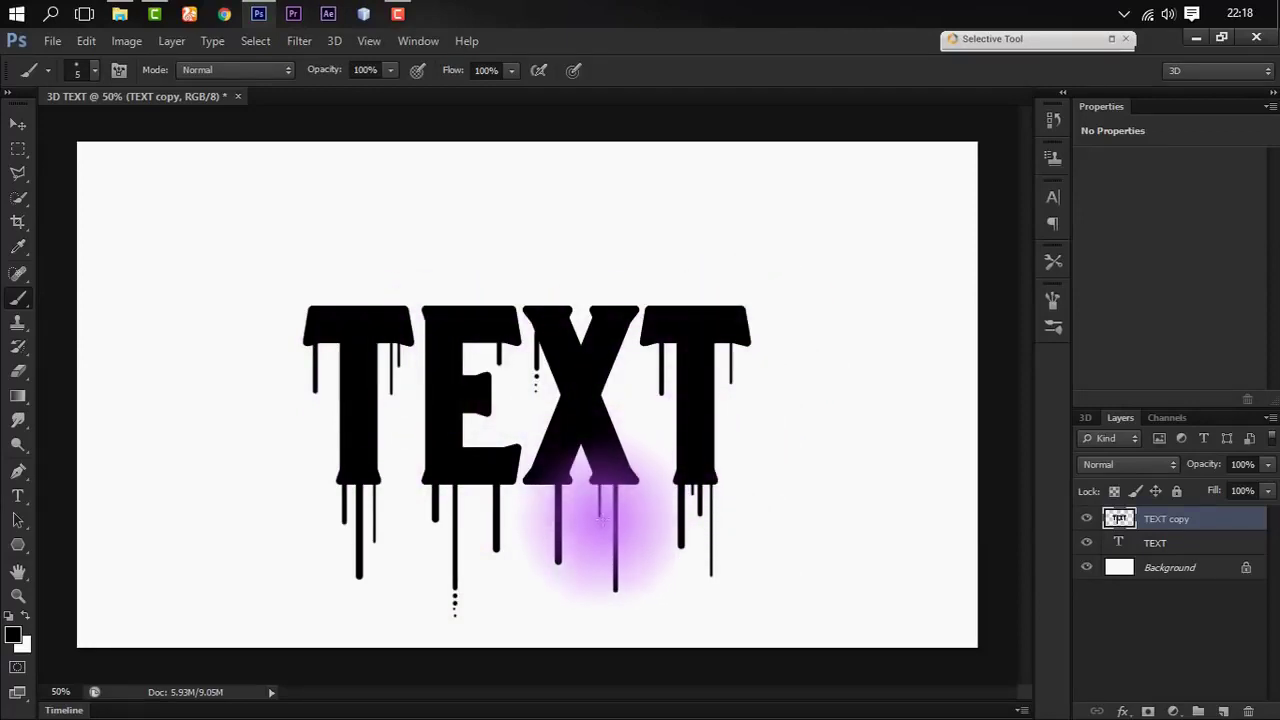
drag(537, 486, 537, 598)
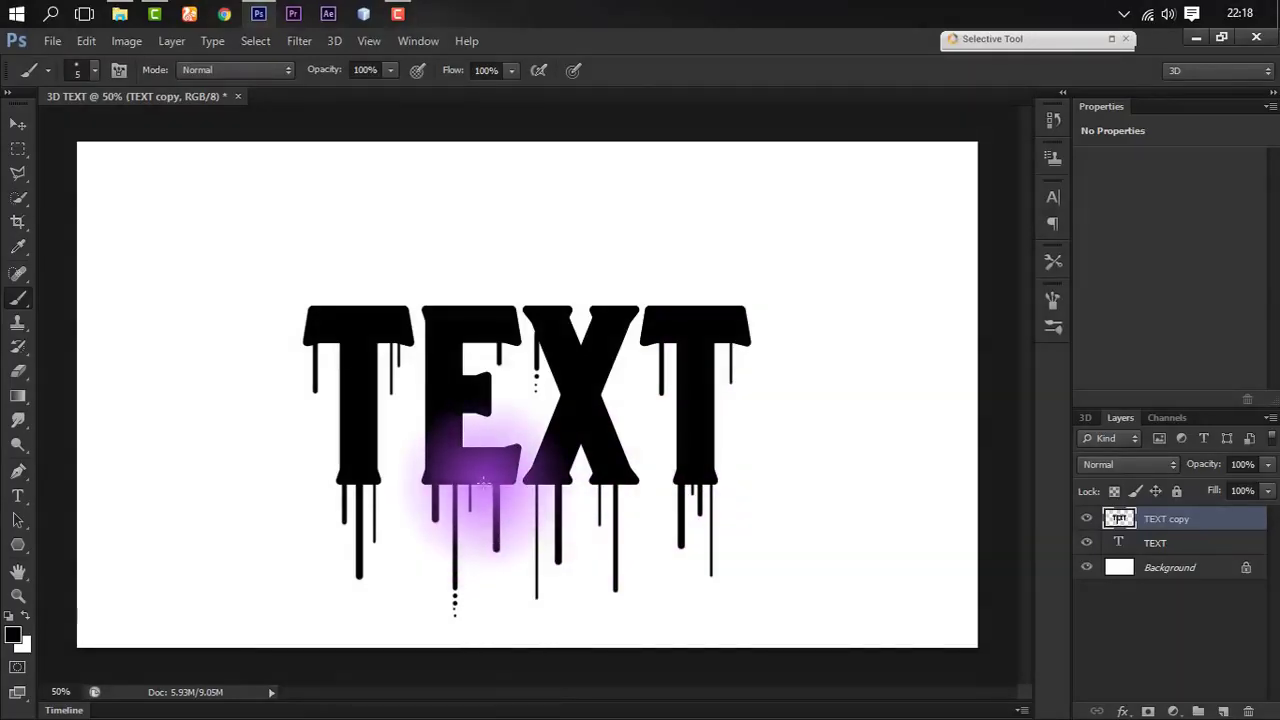
- Resize the brush for the final drips under the E and X, then switch to the Gradient tool
right_click(453, 229)
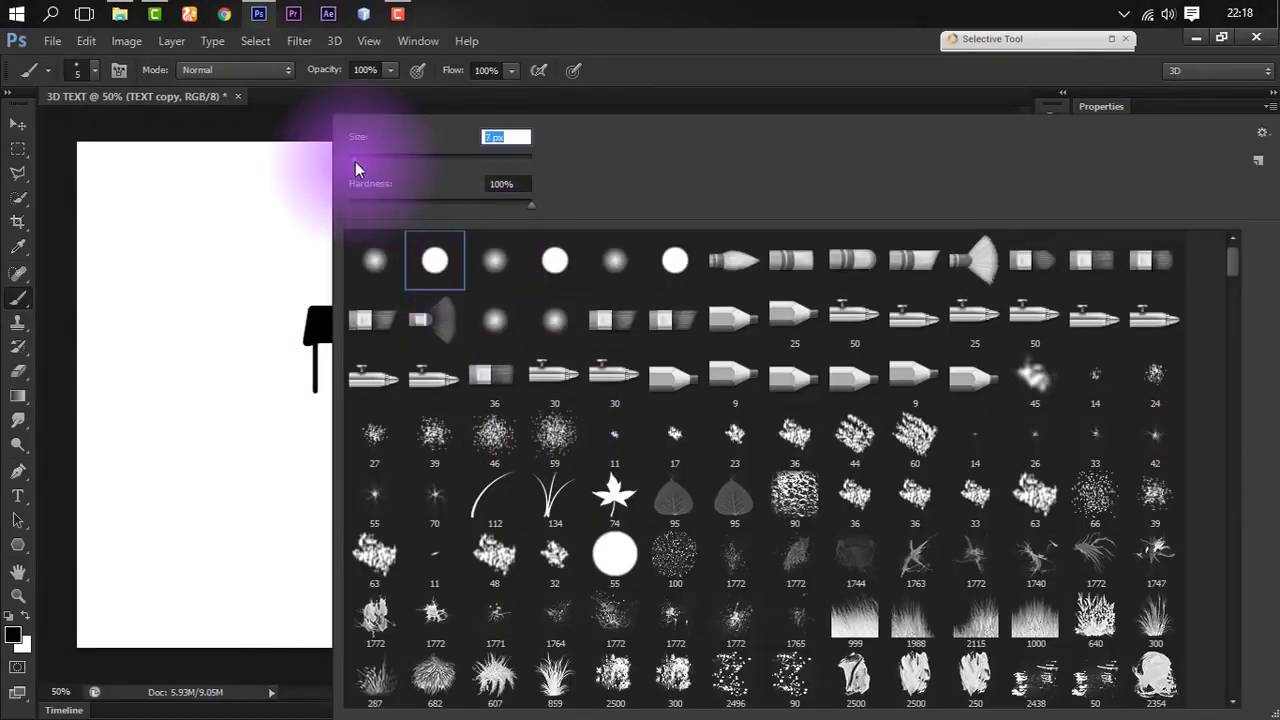
key(Return)
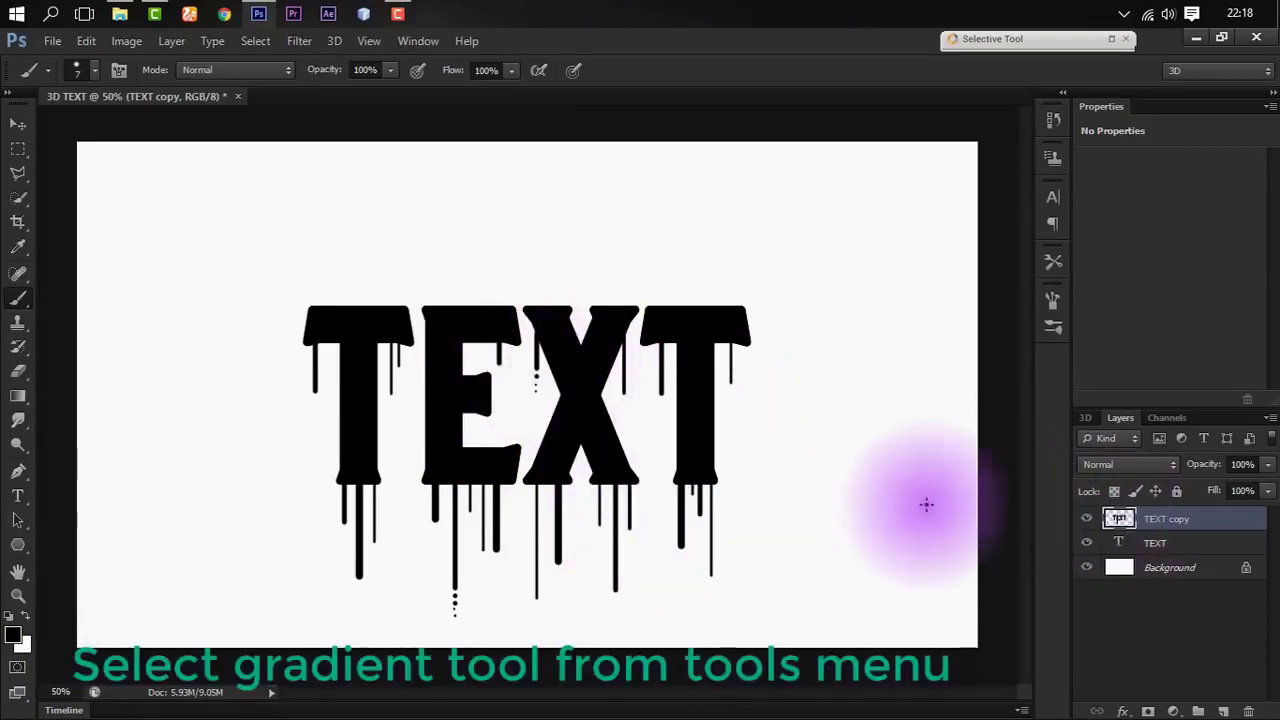
click(22, 396)
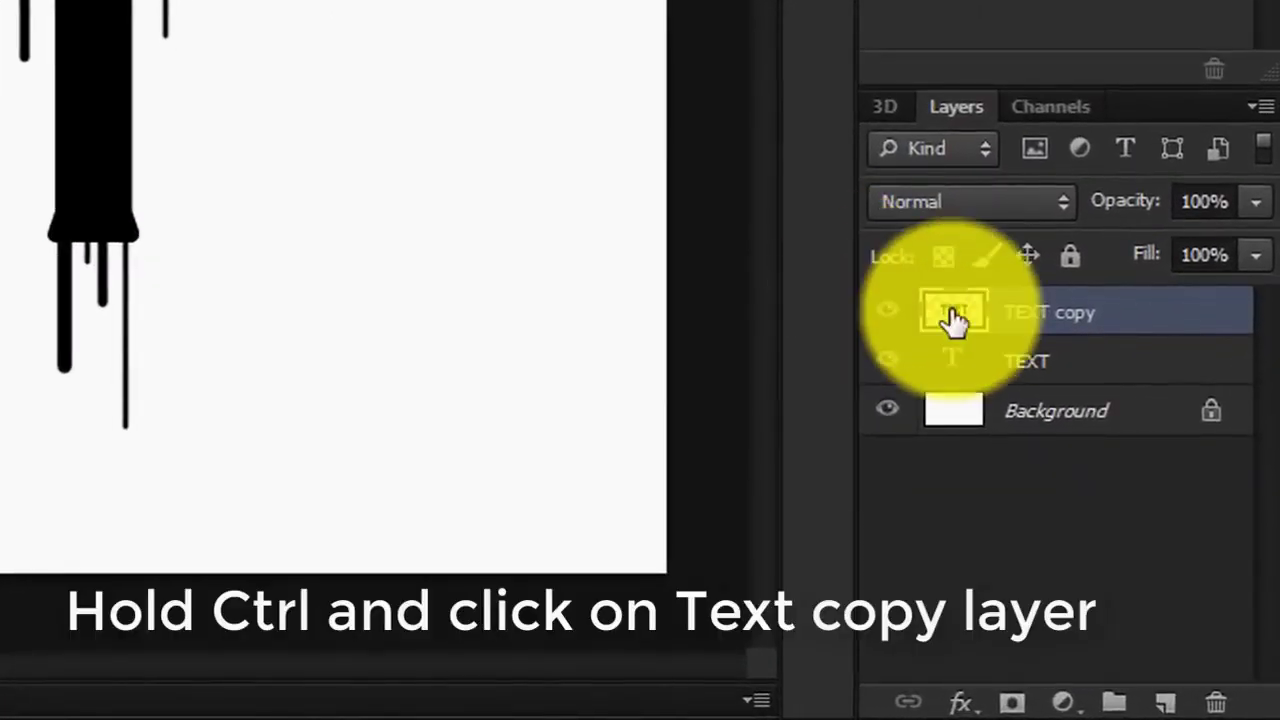
- Fill the TEXT copy letters with a magenta-to-orange gradient and delete the original TEXT layer
ctrl+click(960, 320)
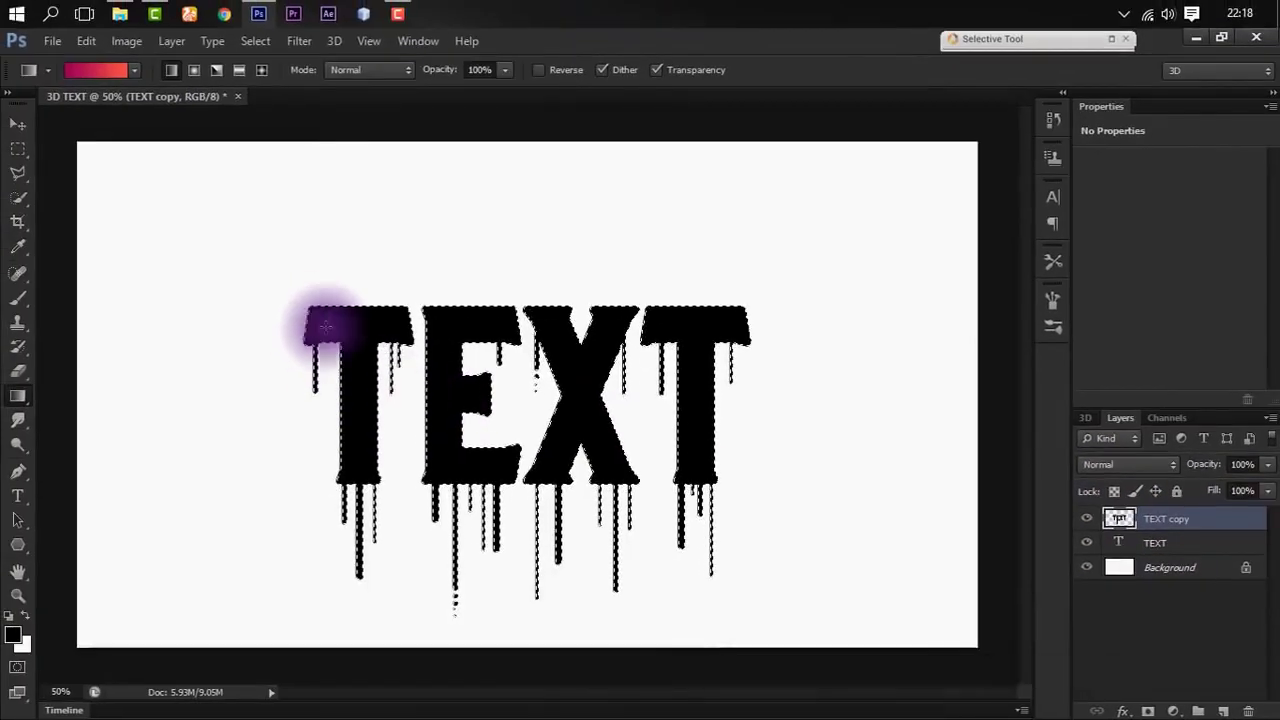
drag(305, 318, 705, 450)
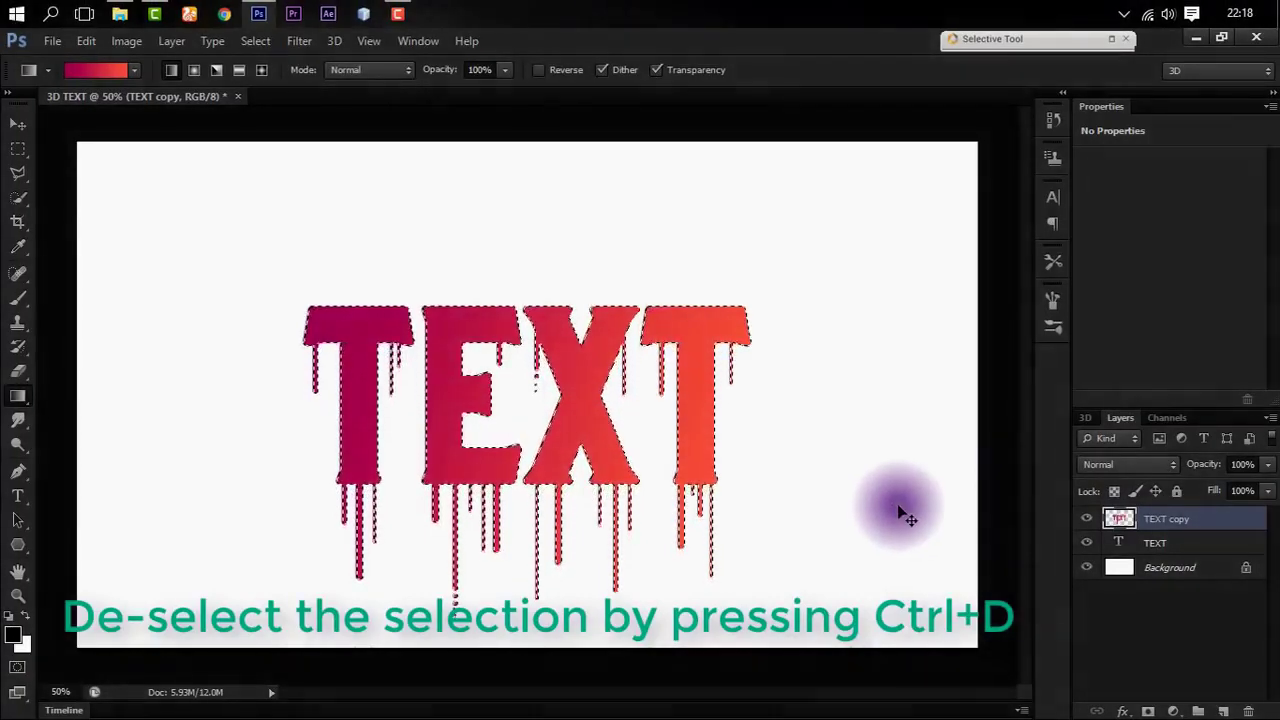
key(ctrl+d)
drag(1172, 552, 1244, 689)
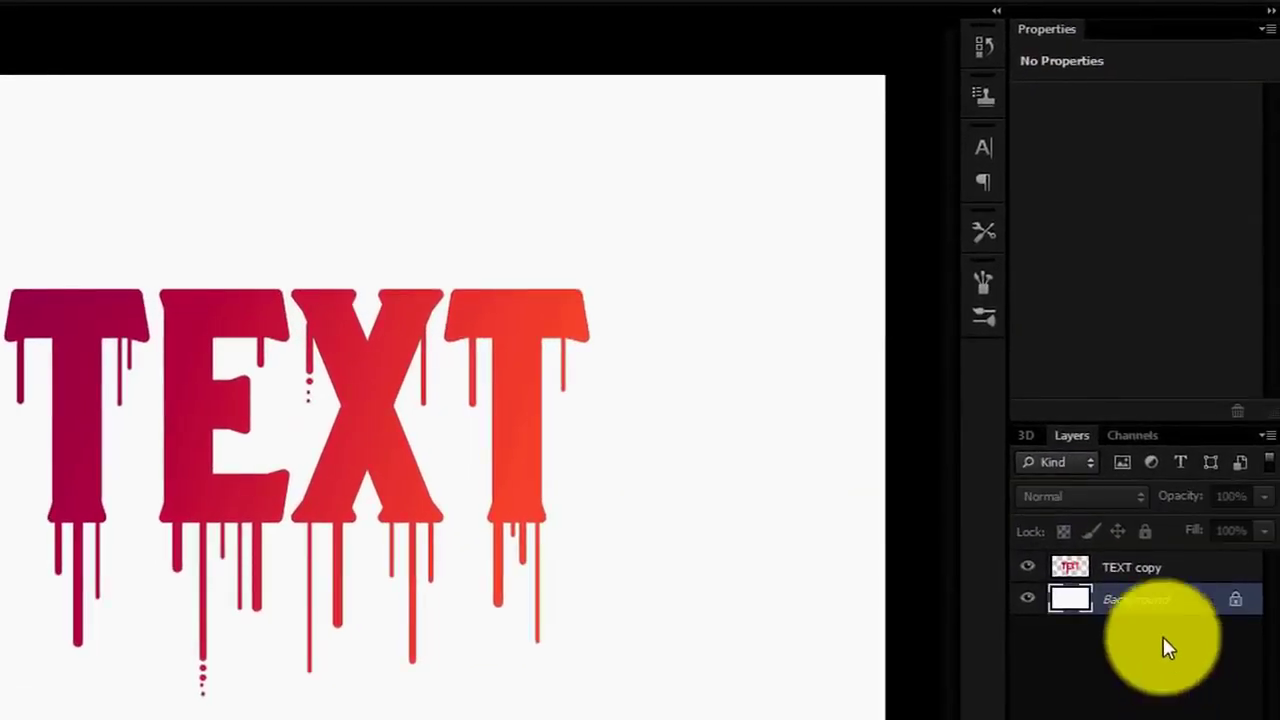
- Convert TEXT copy into a New 3D Extrusion and select its extrusion material
click(1171, 524)
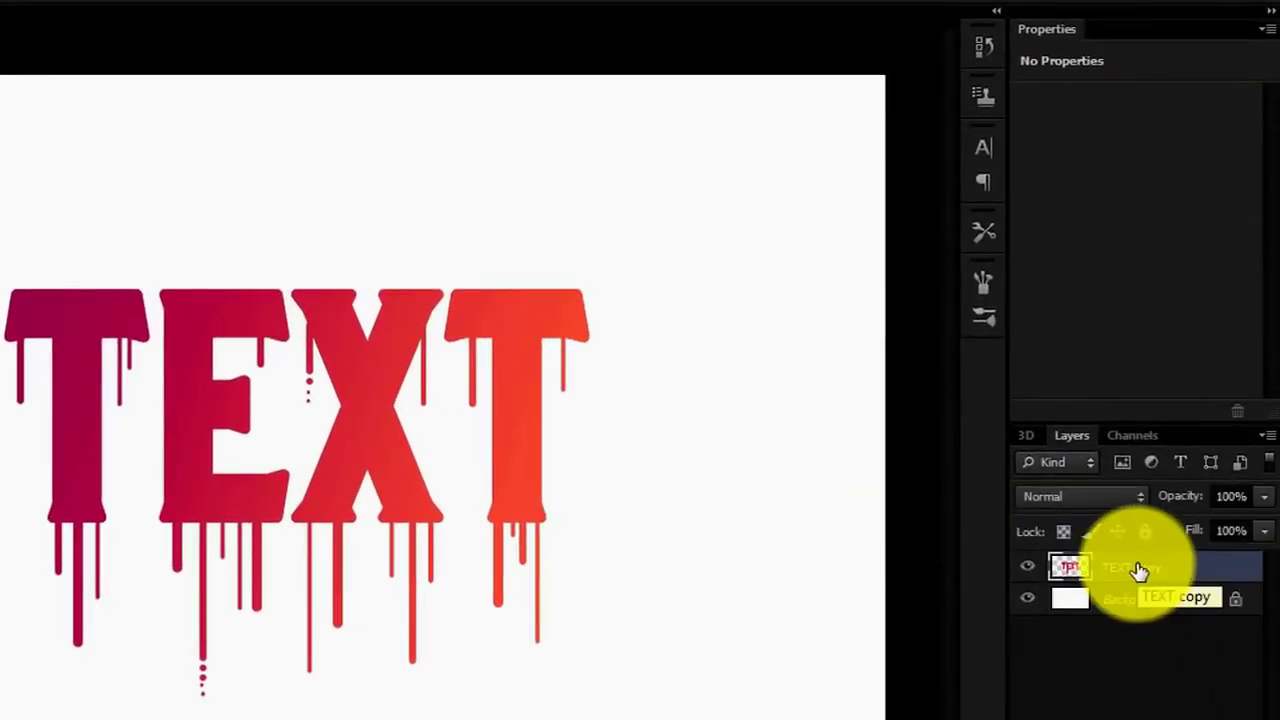
right_click(1140, 571)
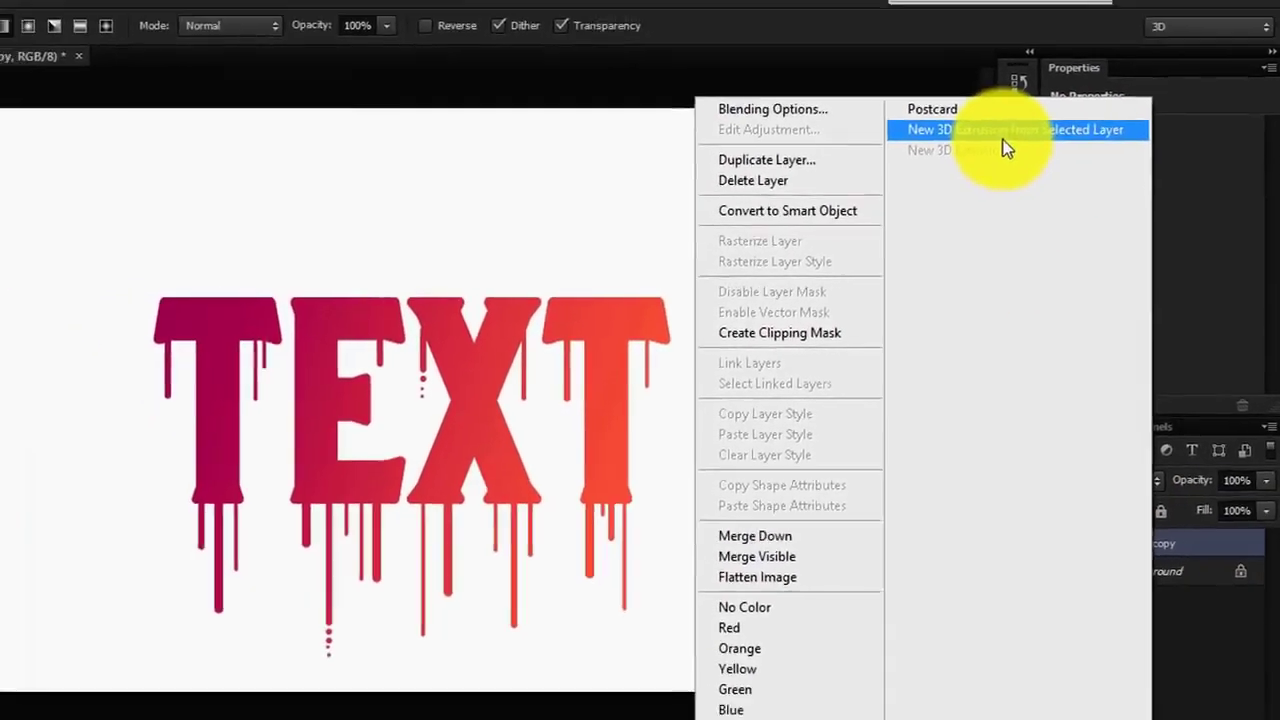
click(1039, 165)
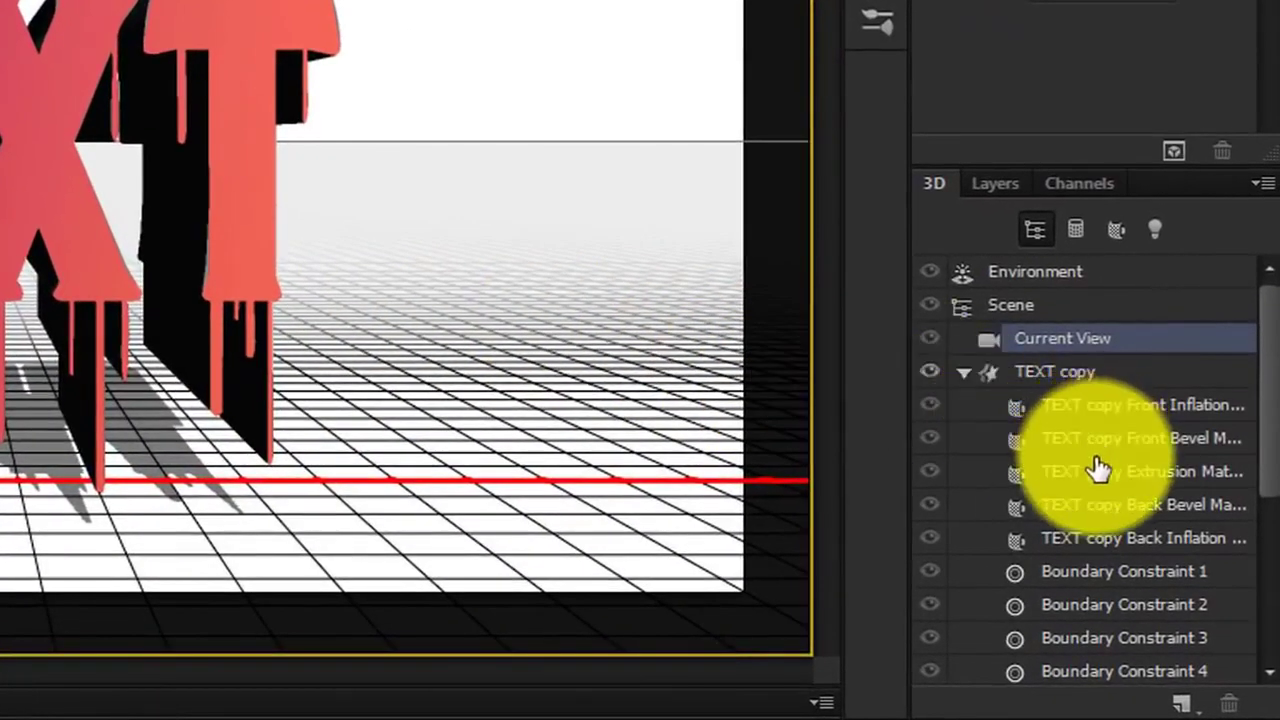
click(1094, 471)
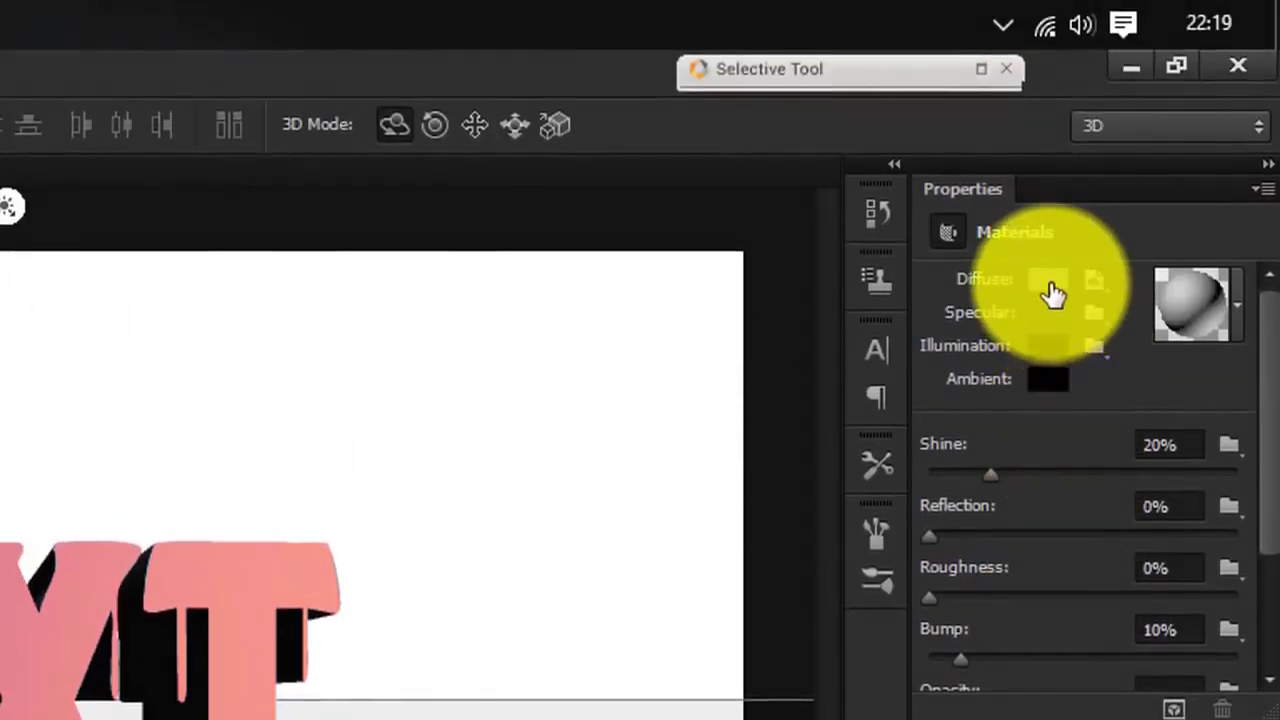
- Set the extrusion material's diffuse colour to mint green #00ffae
click(1048, 282)
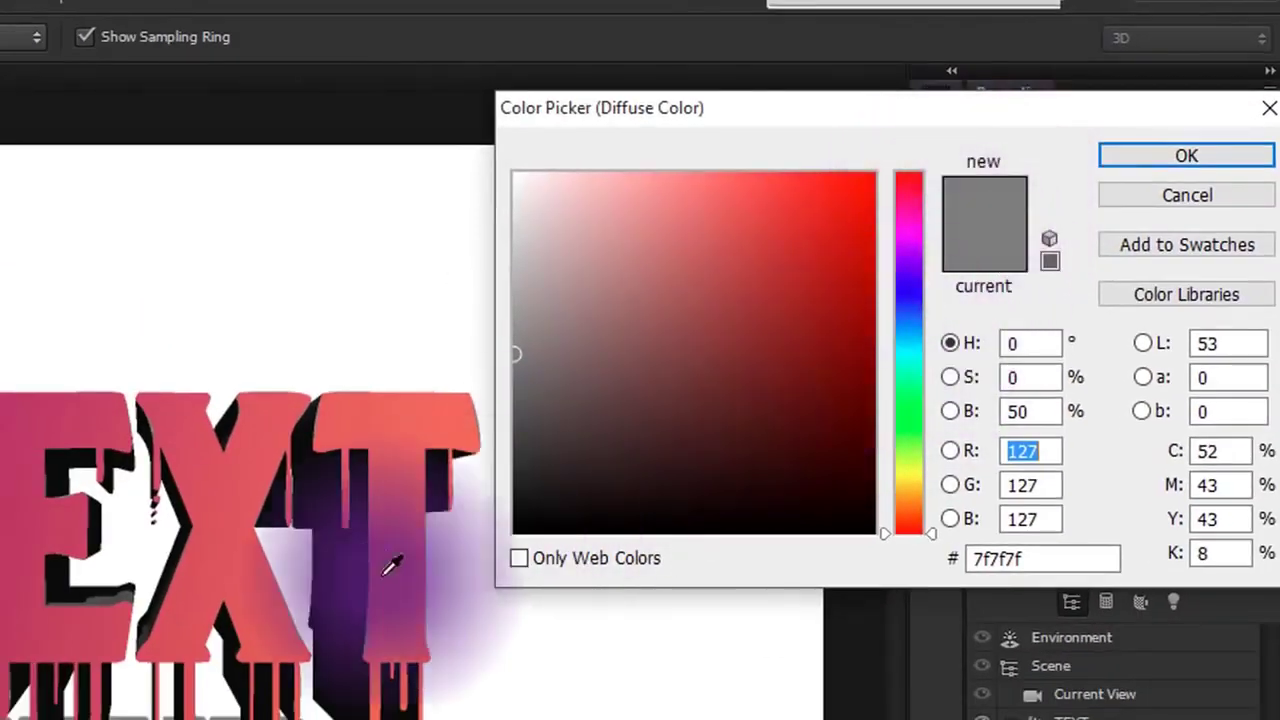
click(131, 606)
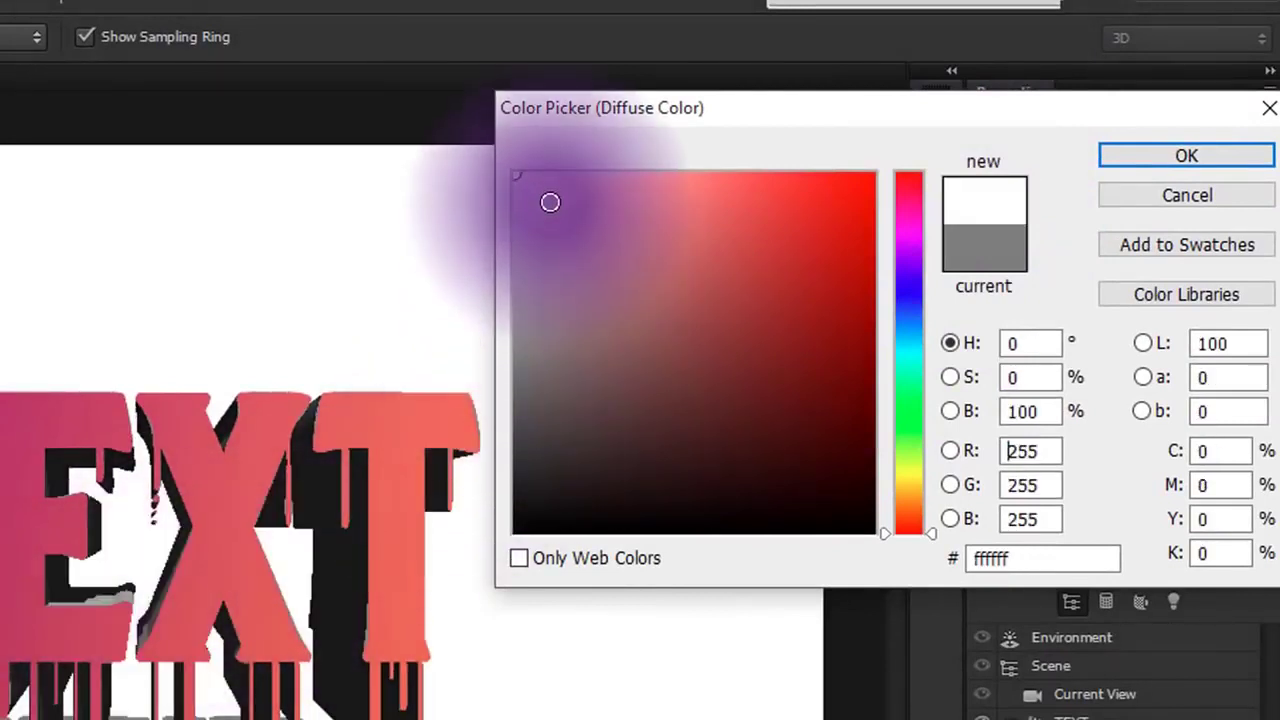
click(526, 183)
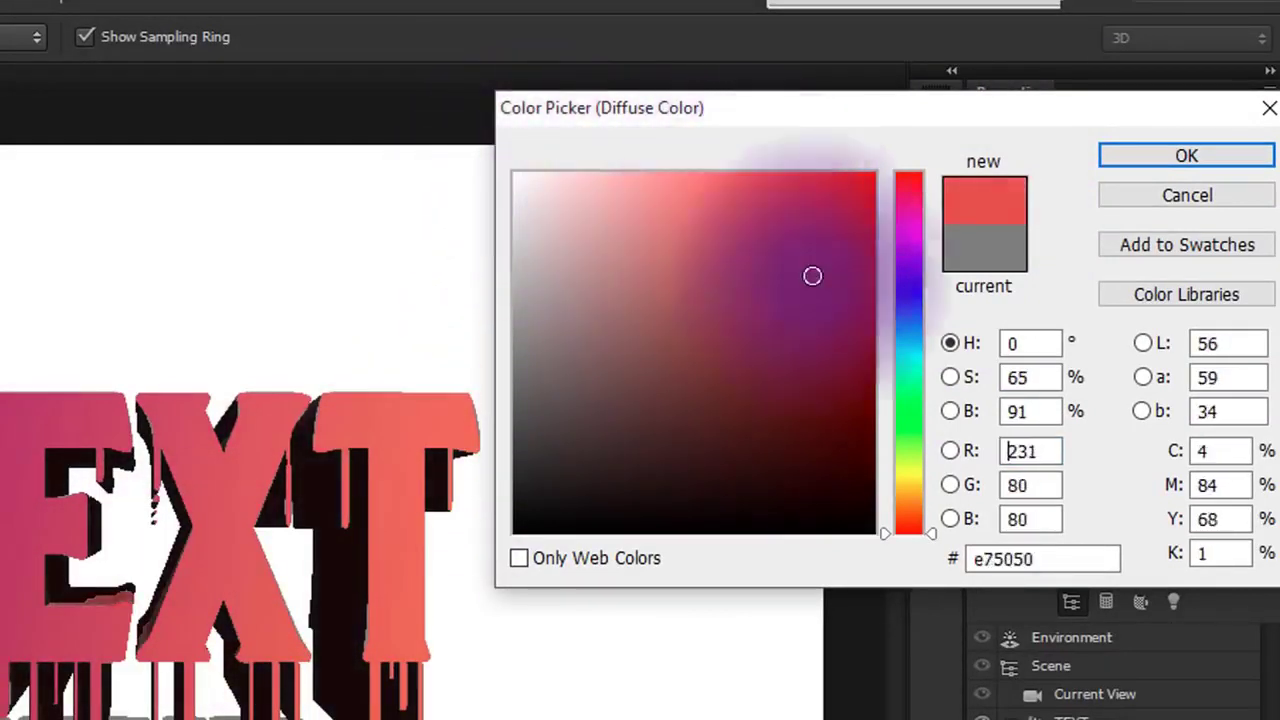
drag(621, 205, 754, 214)
drag(917, 470, 917, 373)
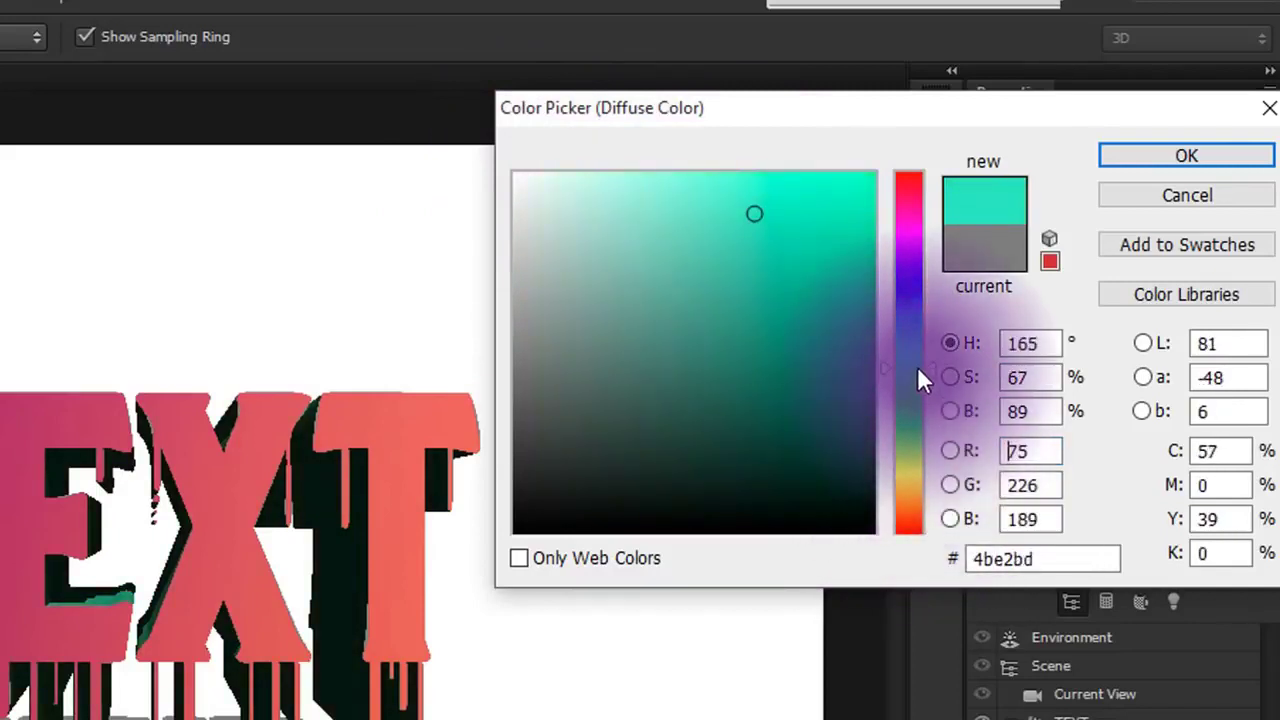
drag(780, 232, 905, 180)
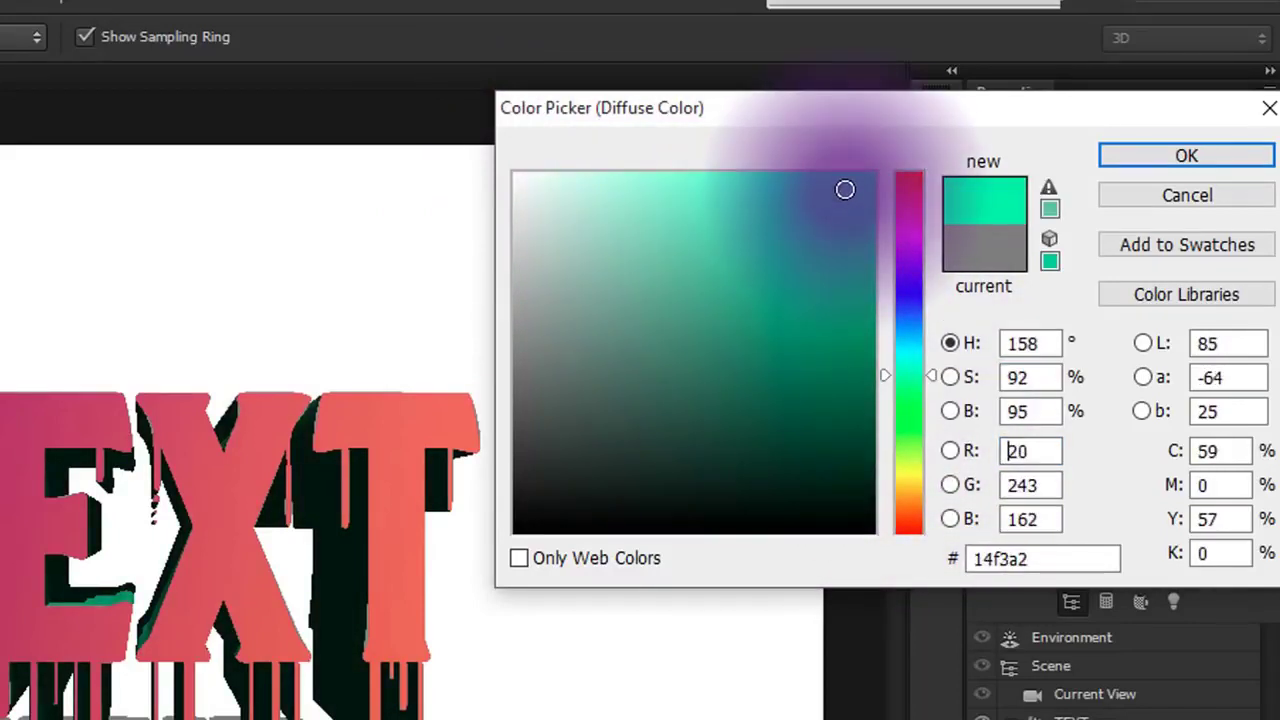
mouse_move(907, 374)
mouse_down()
mouse_move(917, 351)
mouse_move(917, 370)
mouse_up()
click(1170, 160)
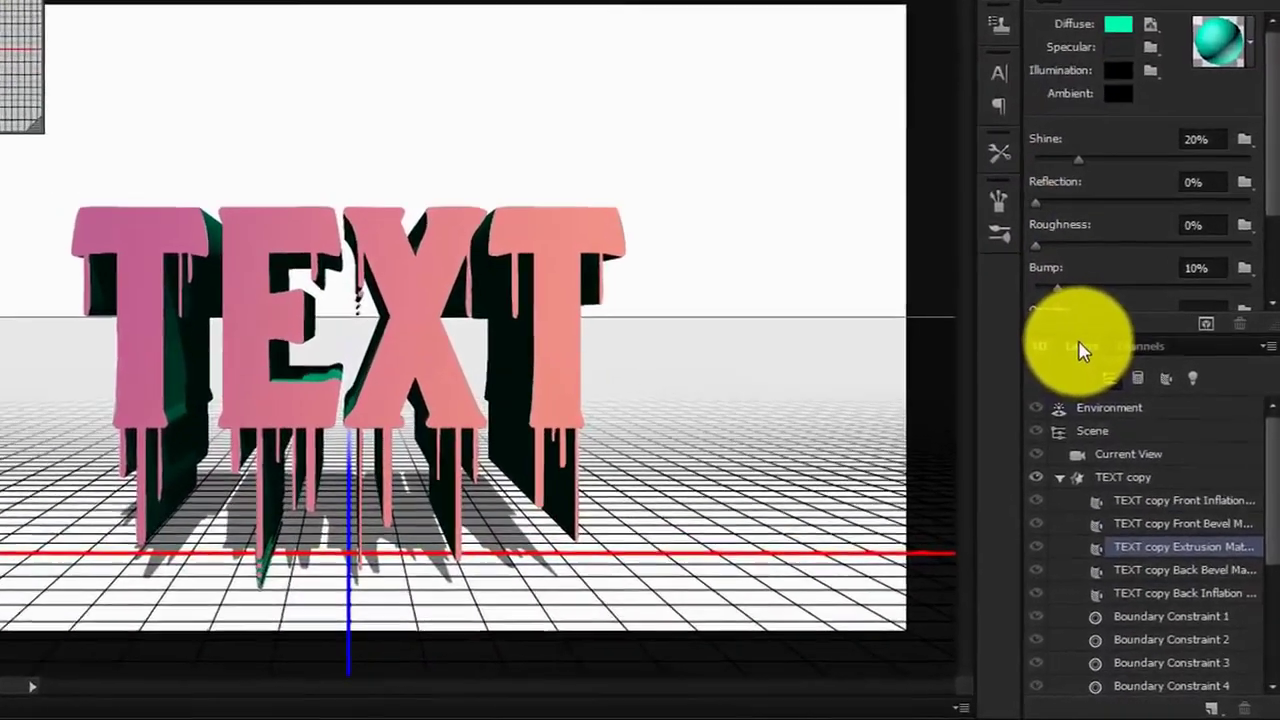
- Convert the white Background layer into a 3D postcard
click(1080, 348)
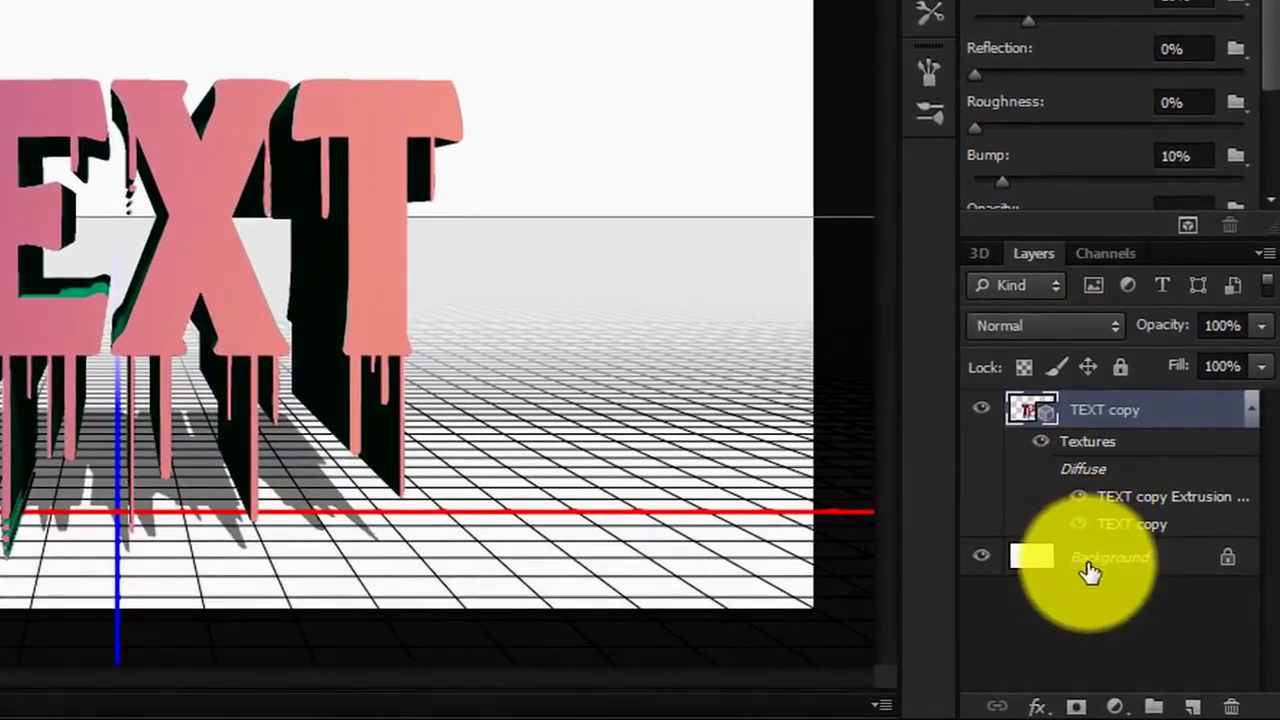
click(1090, 572)
right_click(1082, 560)
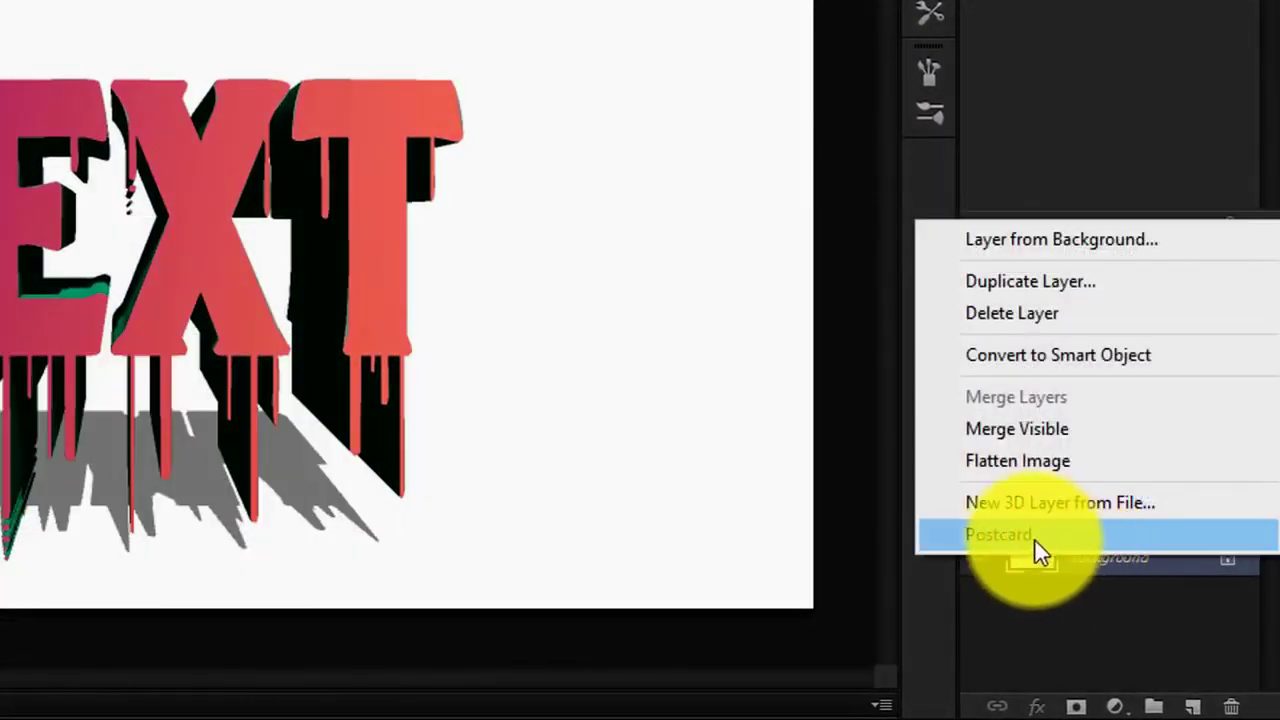
click(1050, 536)
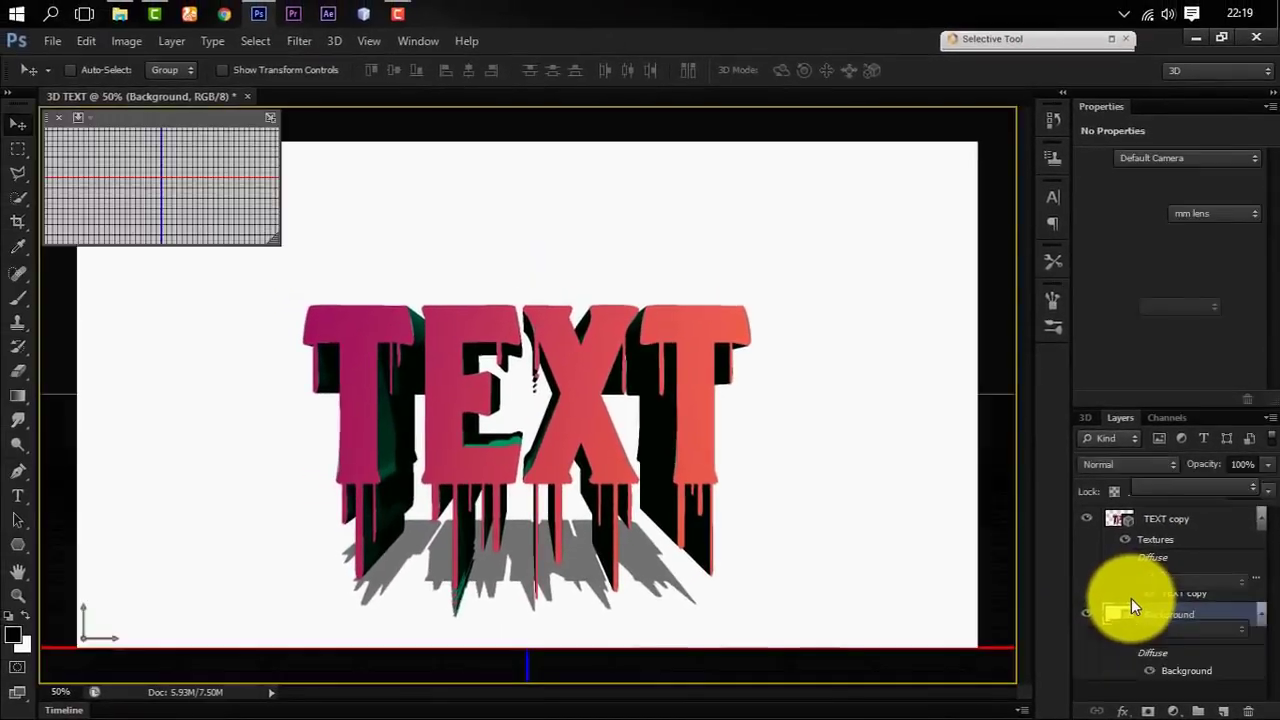
- Merge the Background postcard with TEXT copy into one 3D layer
click(1113, 418)
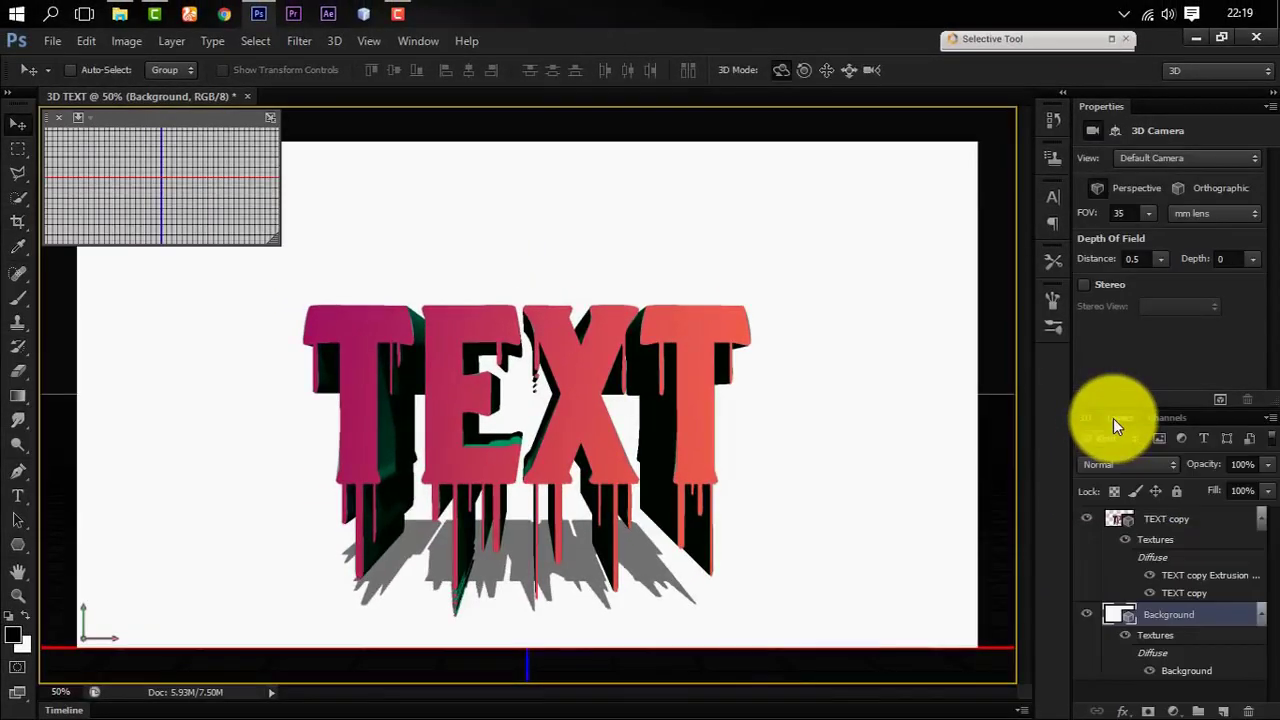
shift+click(1159, 525)
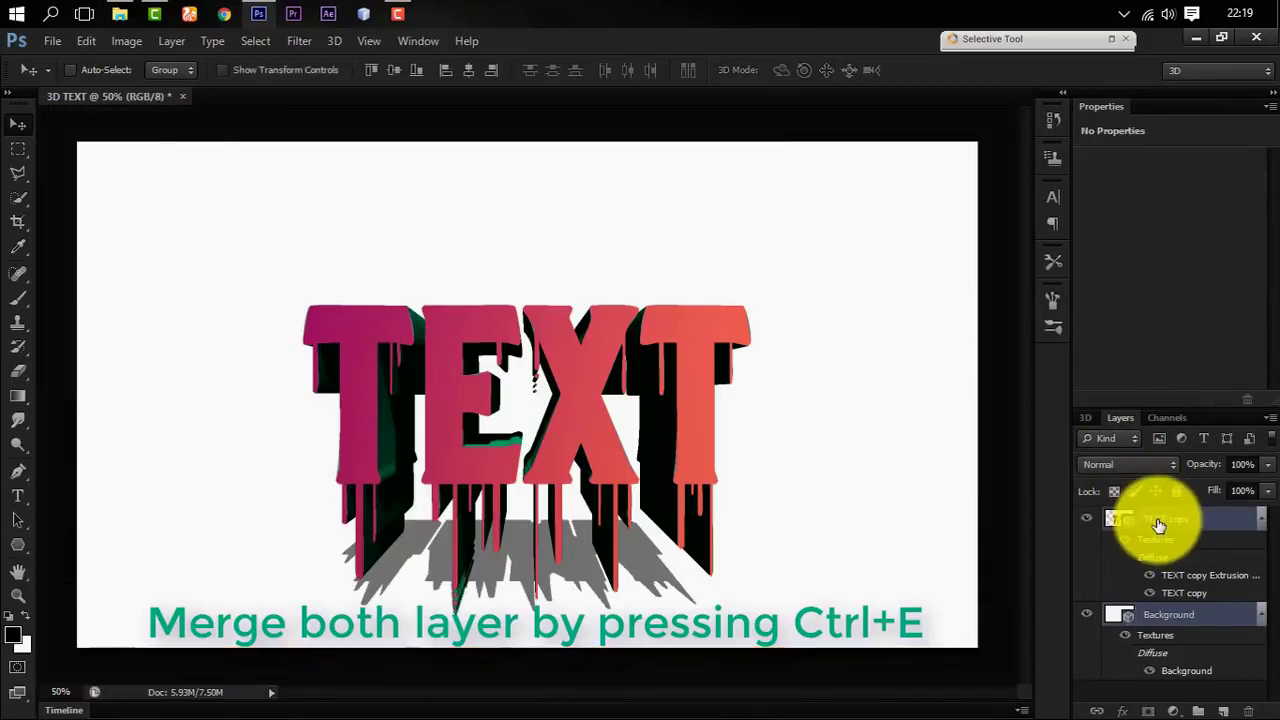
key(ctrl+e)
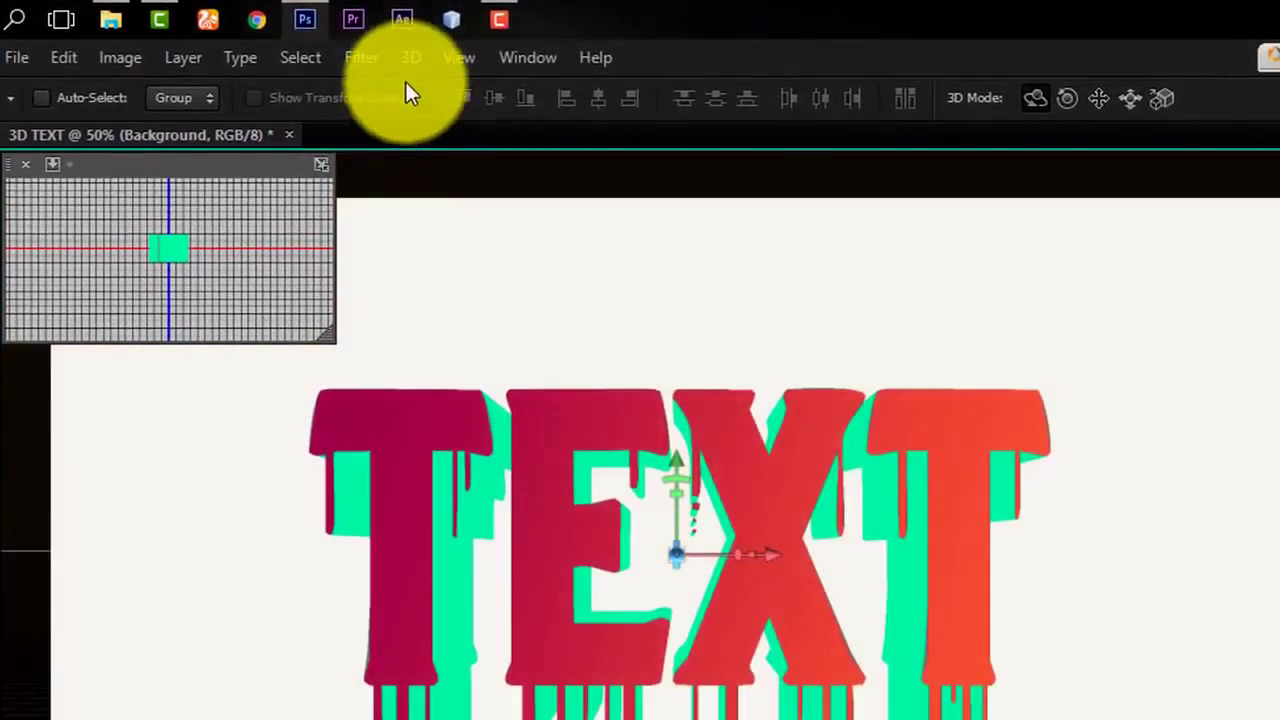
- Render the 3D scene of the dripping pink TEXT with mint-green sides
click(382, 55)
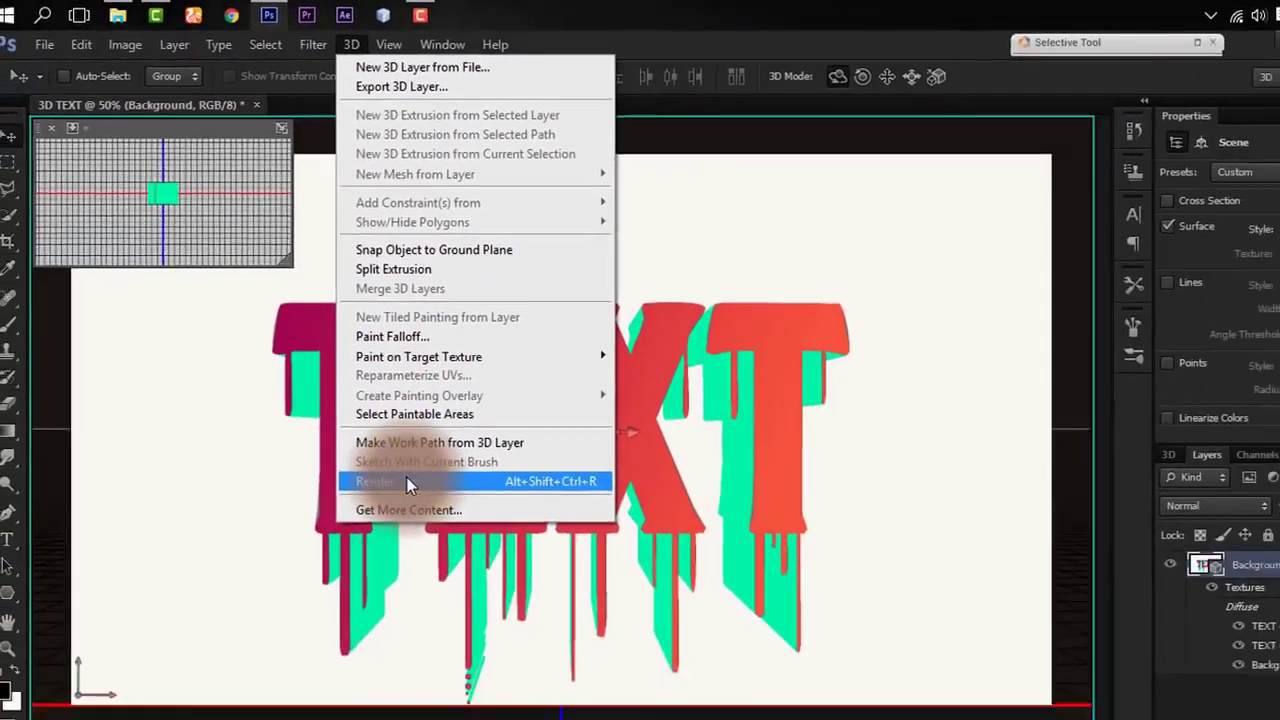
click(476, 614)
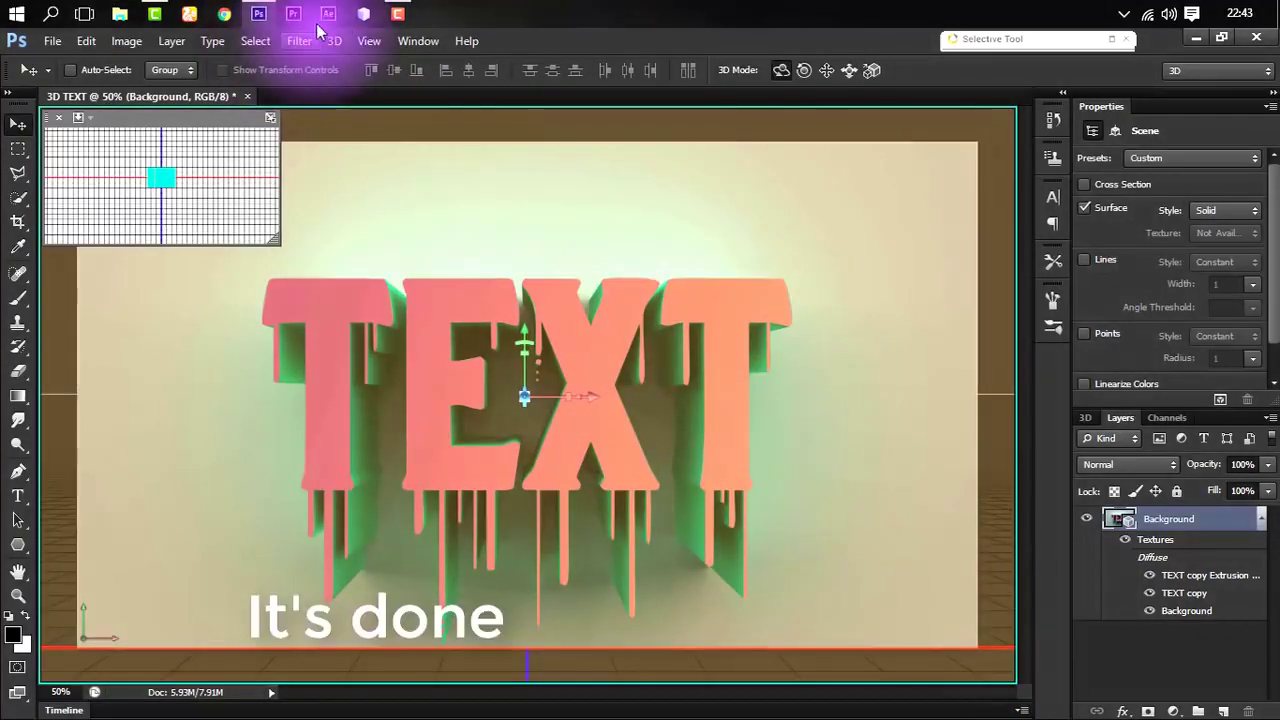
- Rasterize the rendered 3D layer to flat pixels and create an empty Layer 1 above it
click(399, 15)
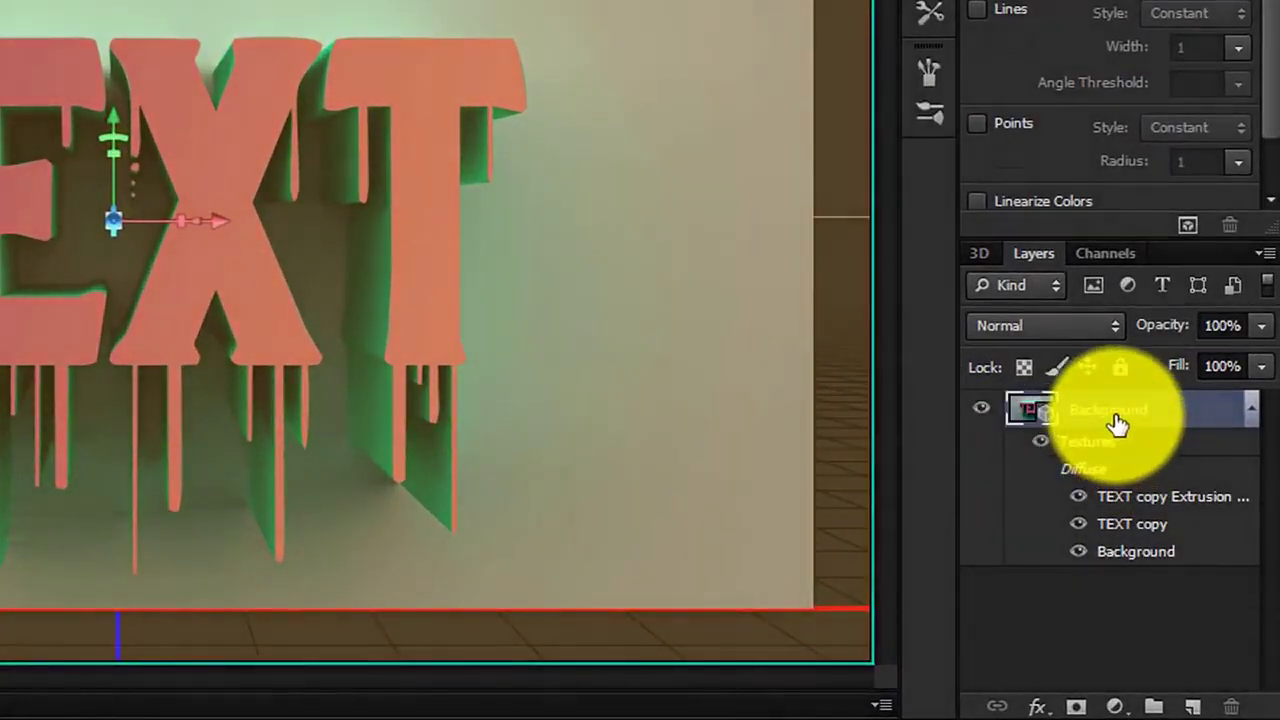
right_click(1117, 425)
click(1090, 366)
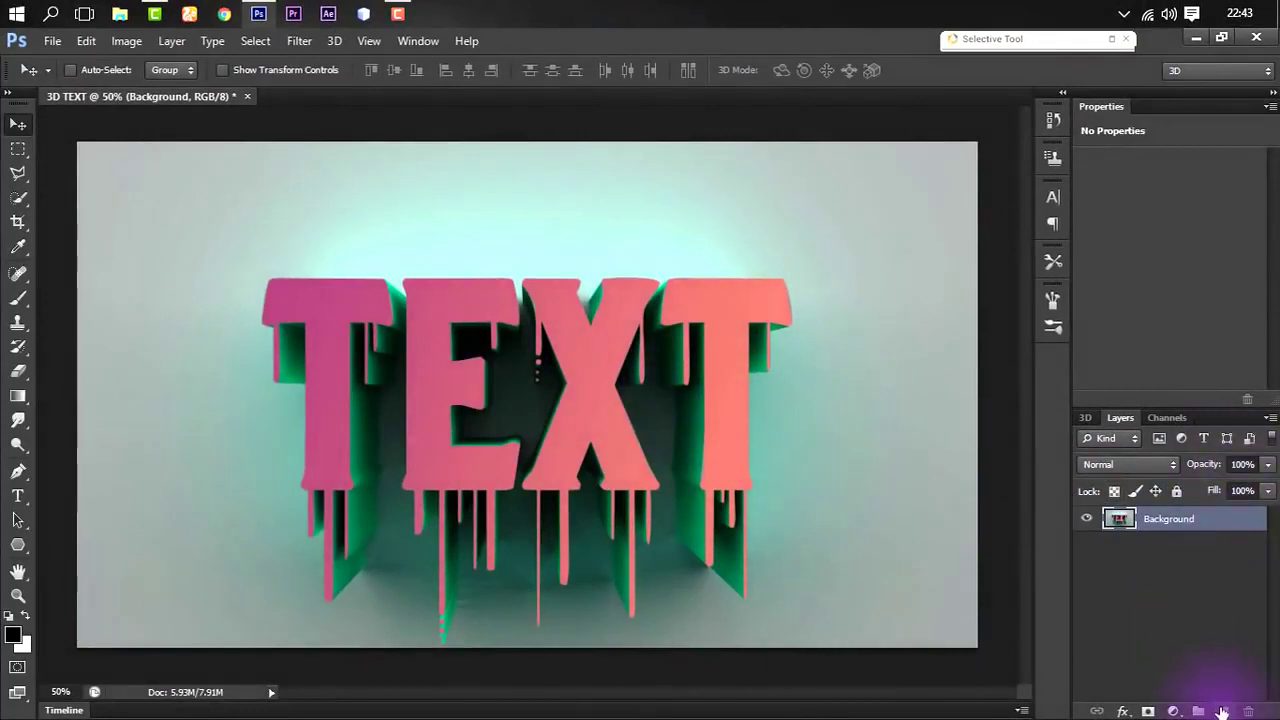
click(1221, 711)
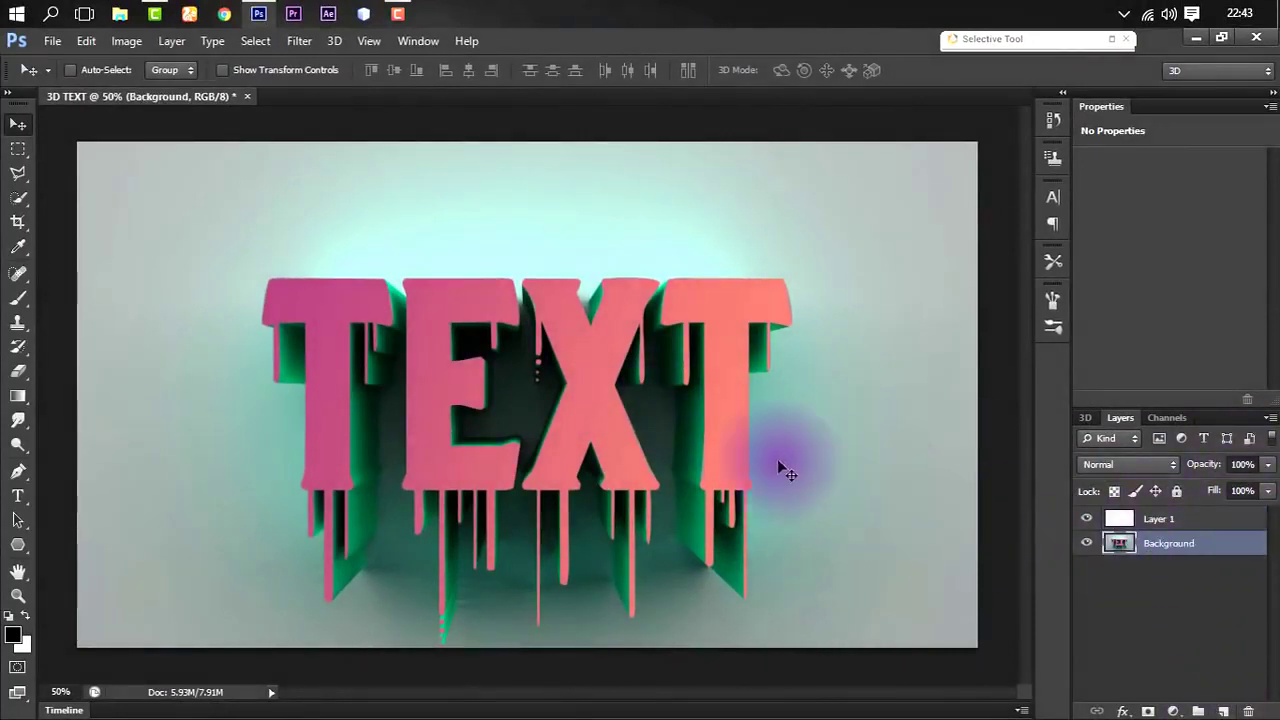
click(23, 200)
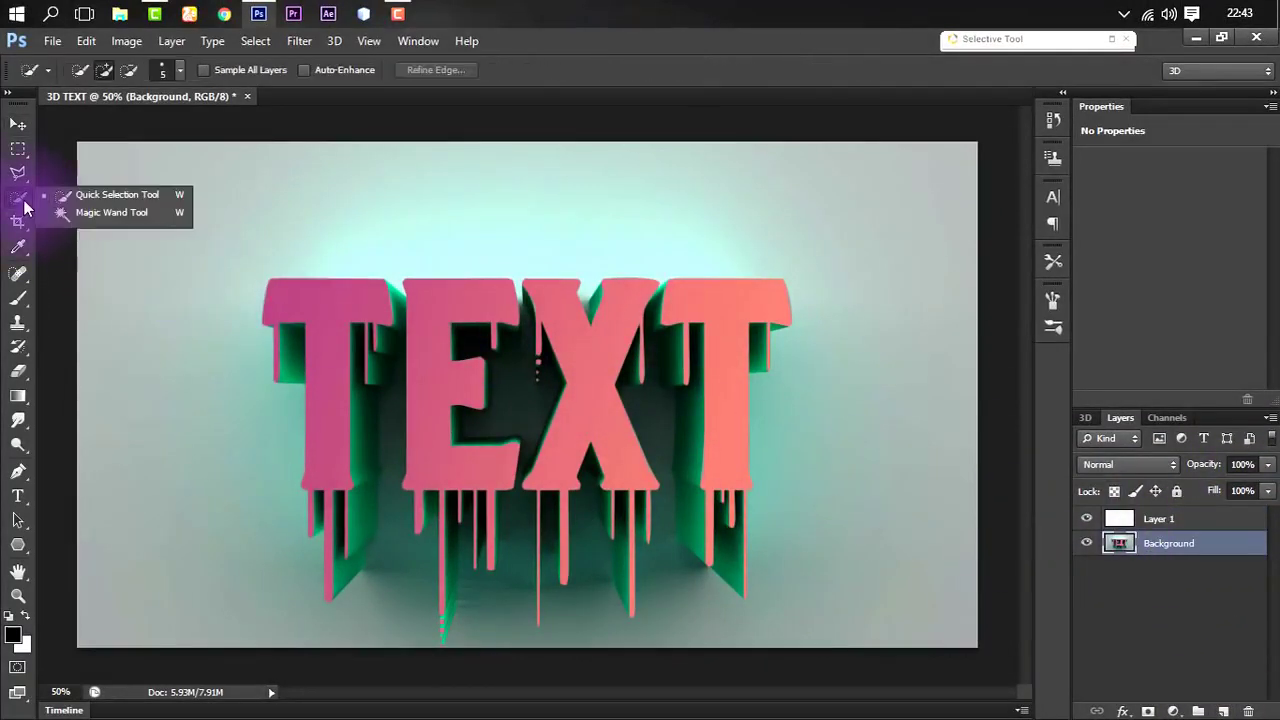
- Magic-wand select the pink faces of all four TEXT letters, including the missing drip tip
click(70, 224)
shift+click(330, 346)
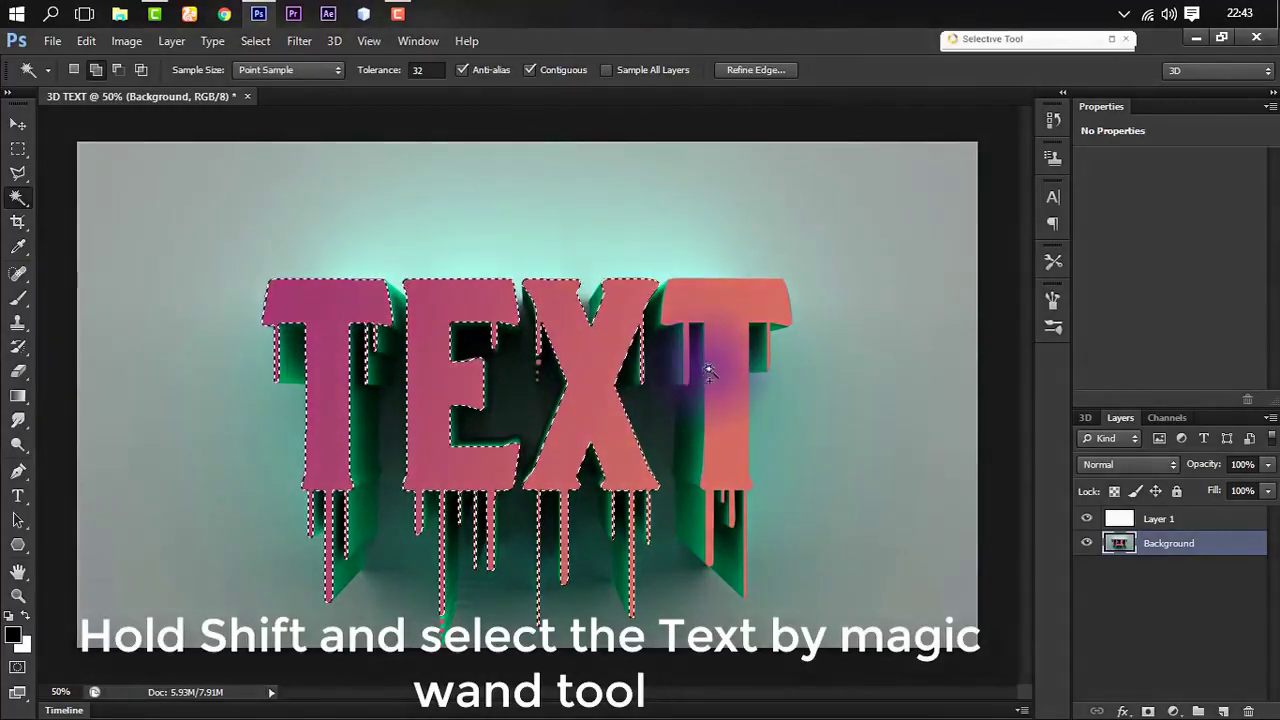
shift+click(757, 345)
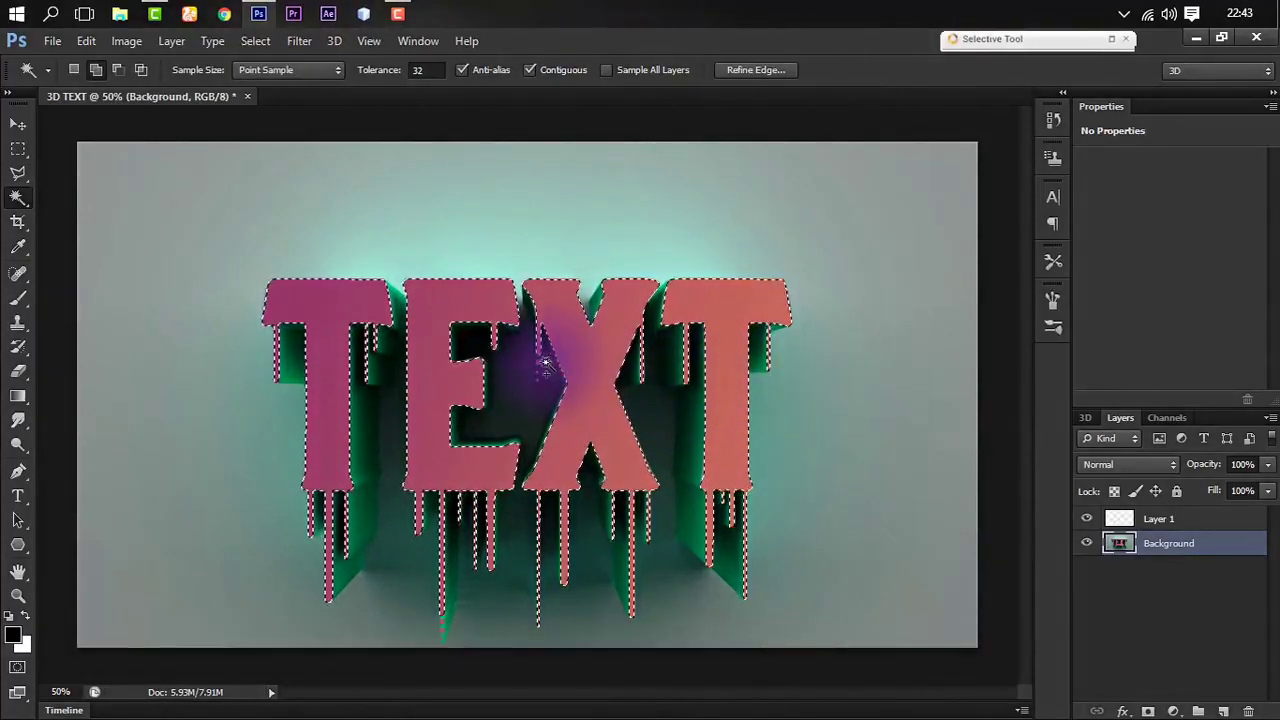
scroll(538, 362, up, 2)
scroll(538, 362, up, 2)
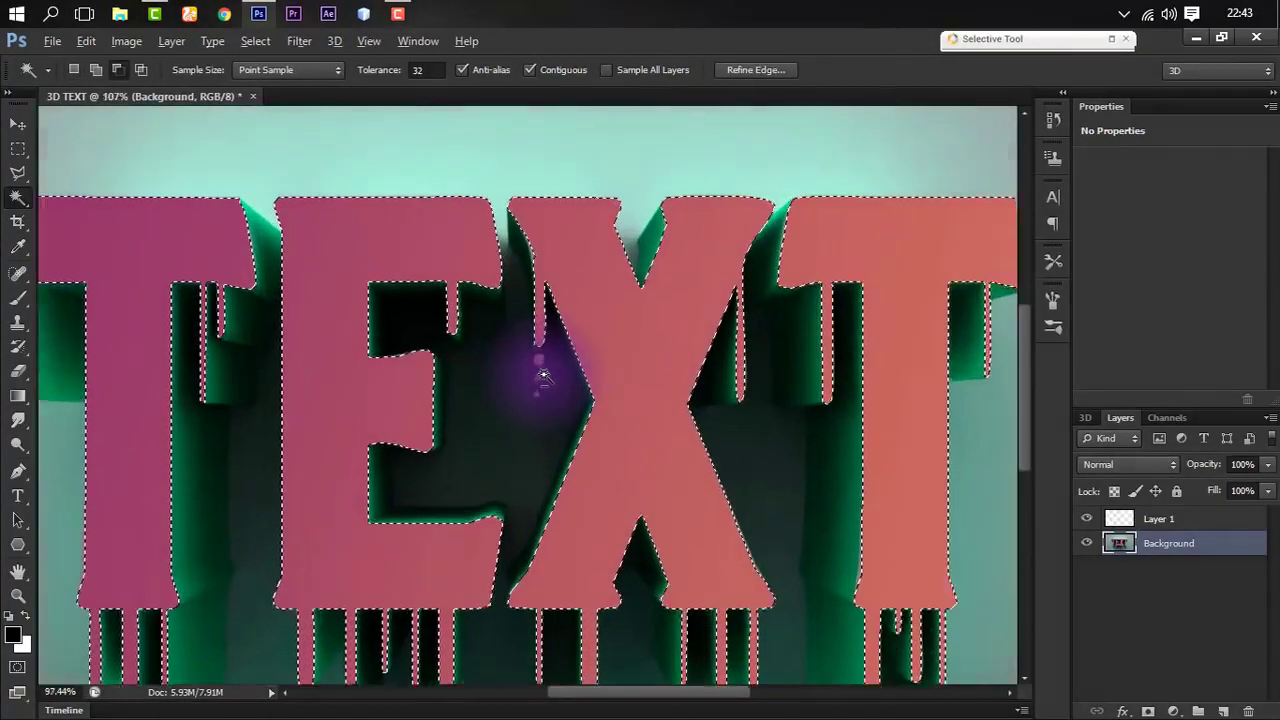
scroll(538, 360, up, 2)
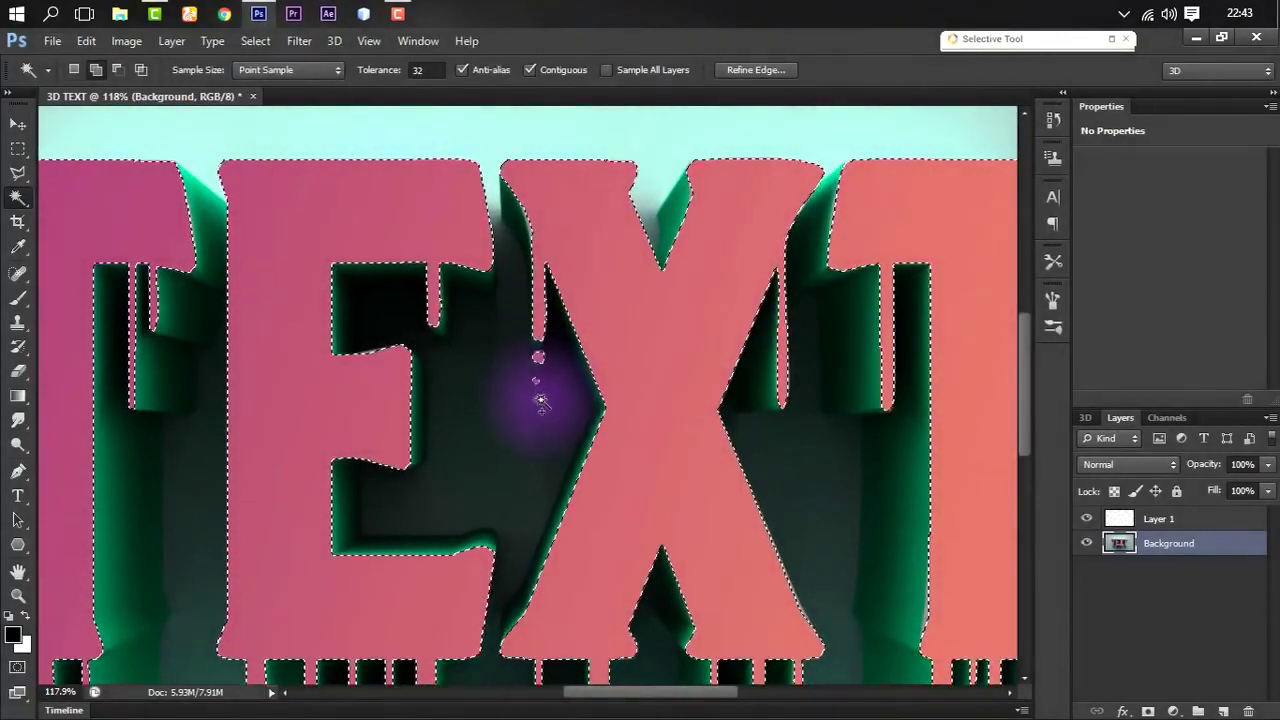
scroll(550, 400, down, 2)
scroll(543, 434, down, 3)
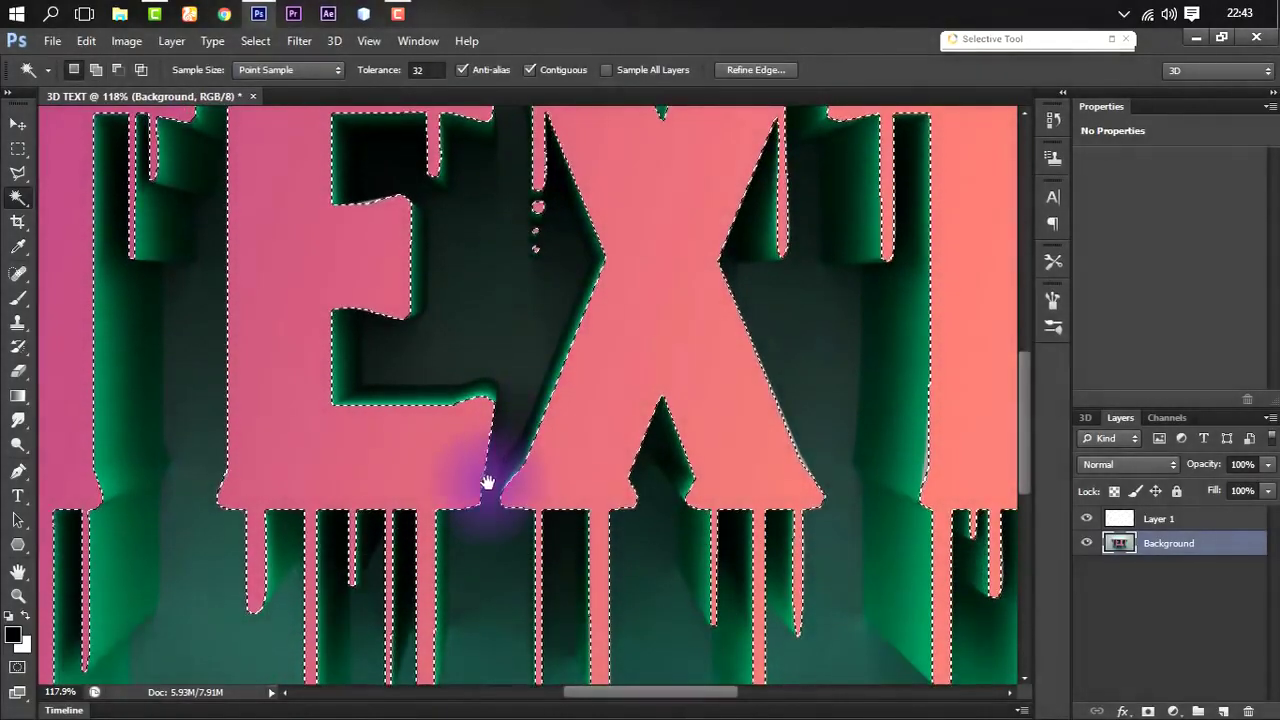
scroll(560, 400, down, 6)
scroll(455, 430, left, 3)
scroll(455, 430, down, 3)
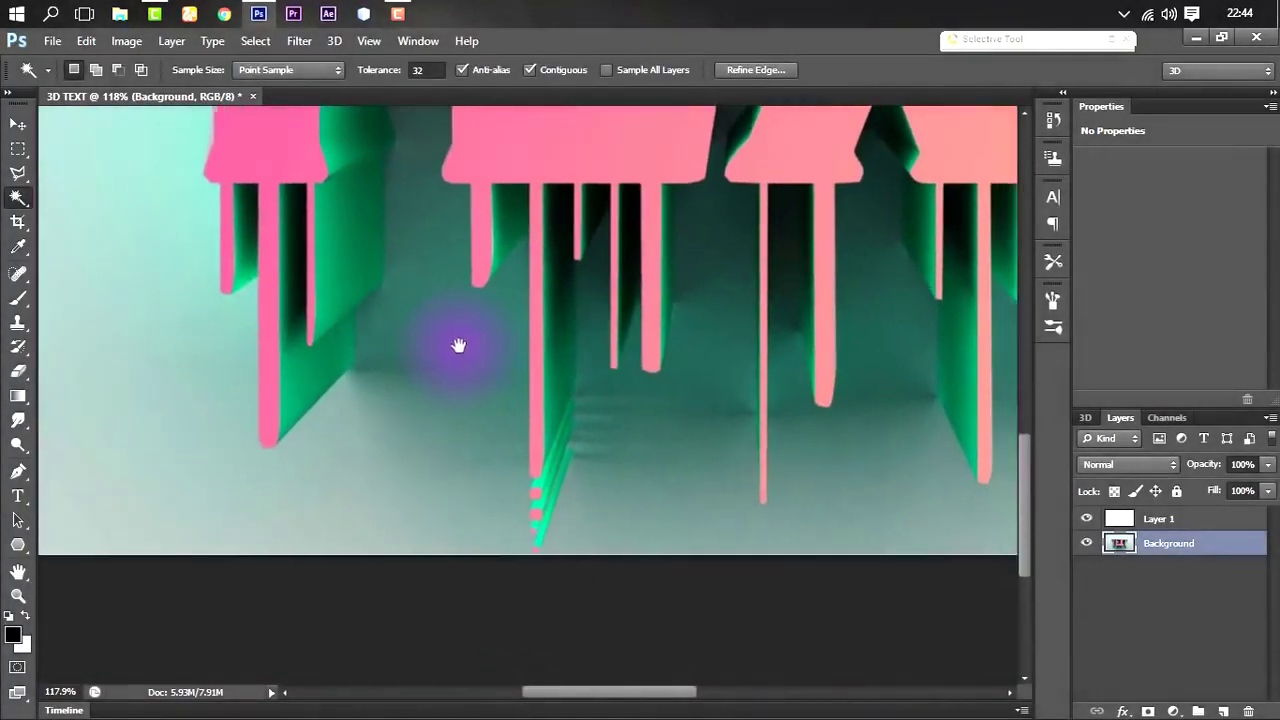
scroll(489, 450, down, 1)
shift+click(498, 457)
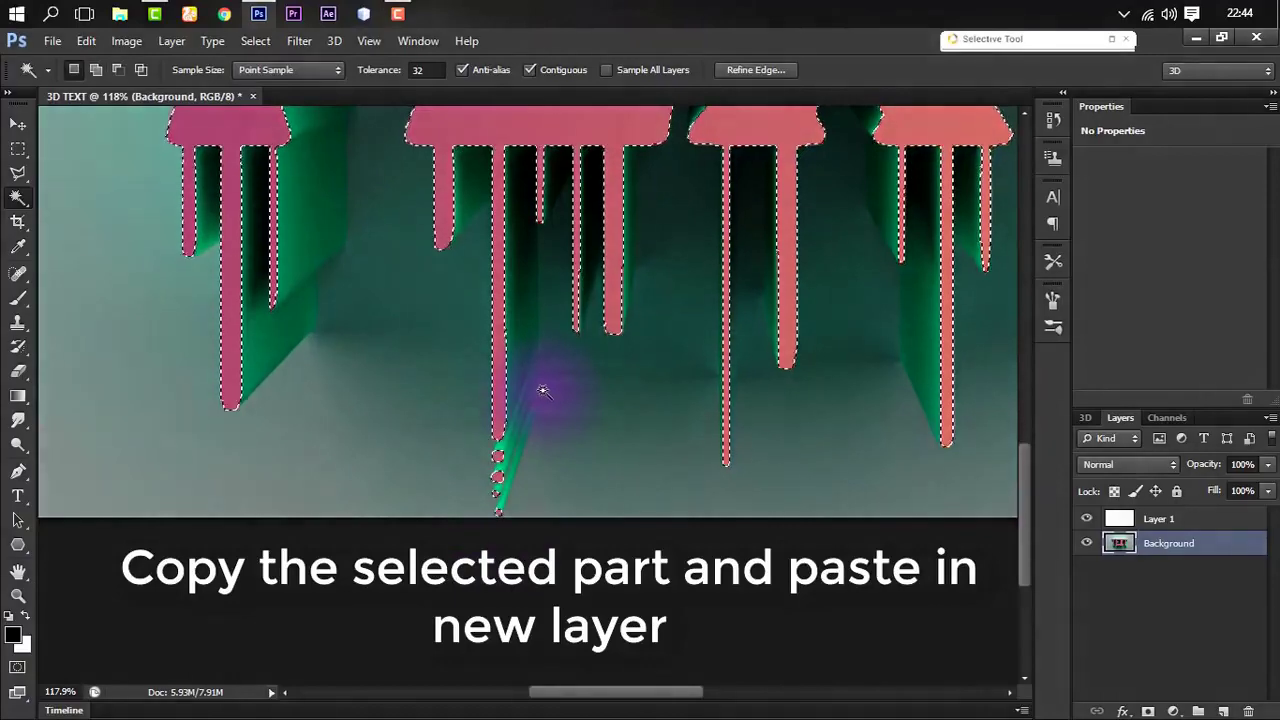
- Paste the selected letter faces onto Layer 1
key(ctrl+0)
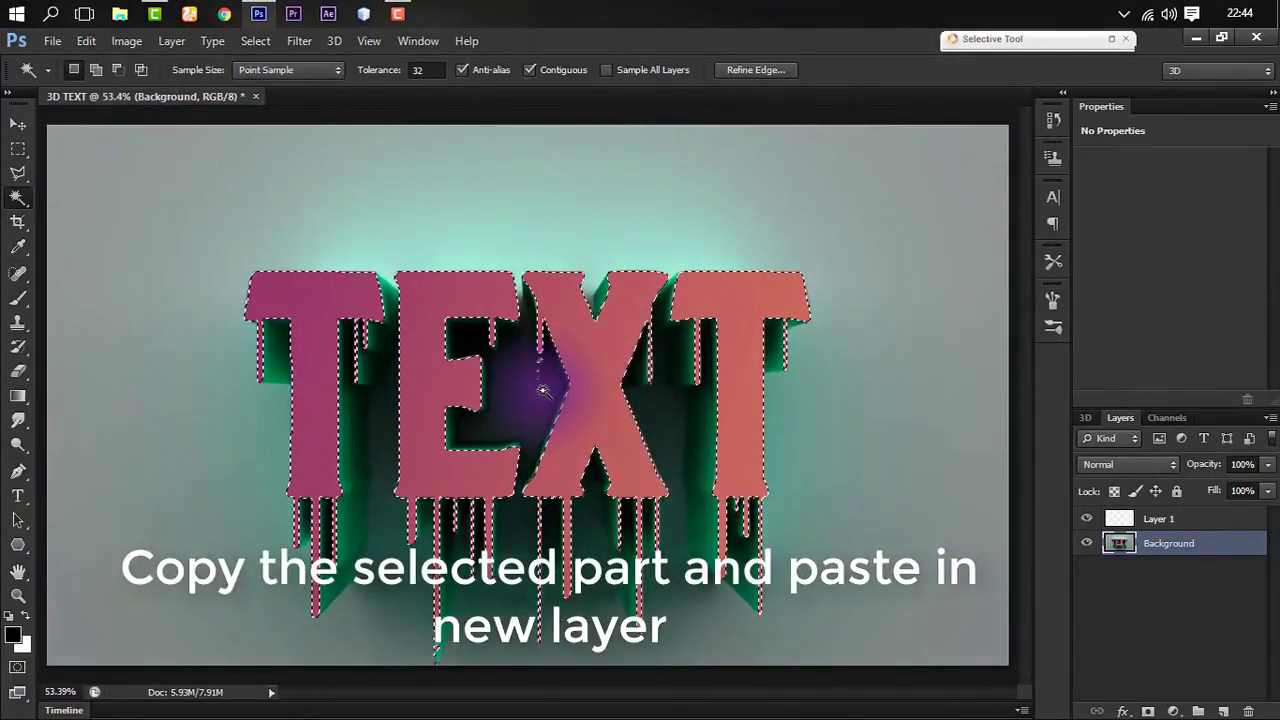
click(1160, 520)
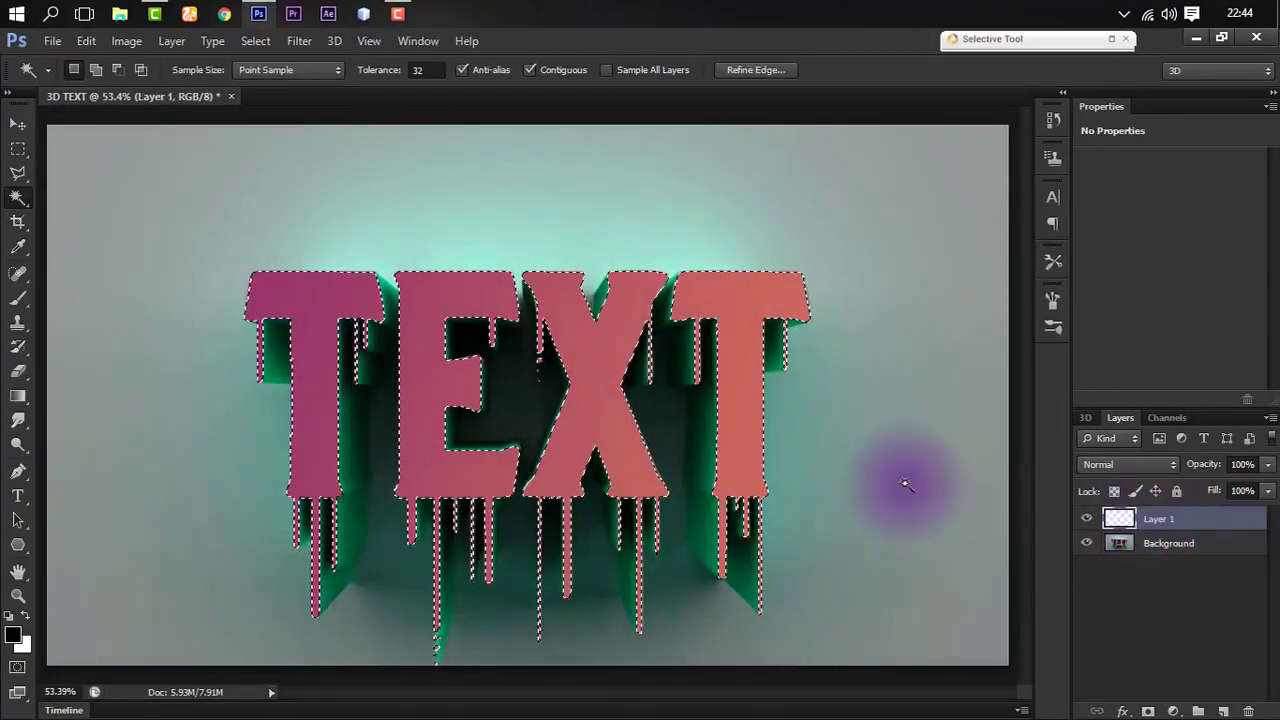
key(ctrl+v)
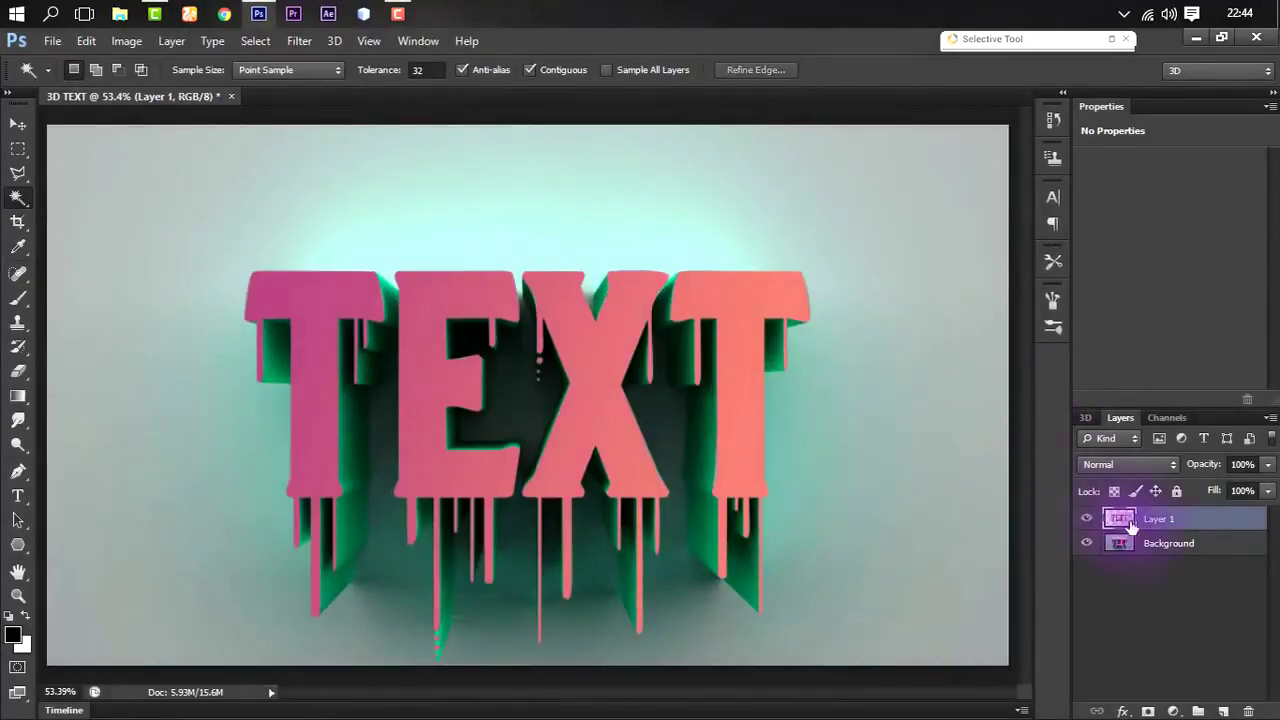
- Add a Hue/Saturation layer above Background: Hue +11, Saturation +29, Lightness -11
click(1168, 543)
click(1173, 711)
click(1200, 455)
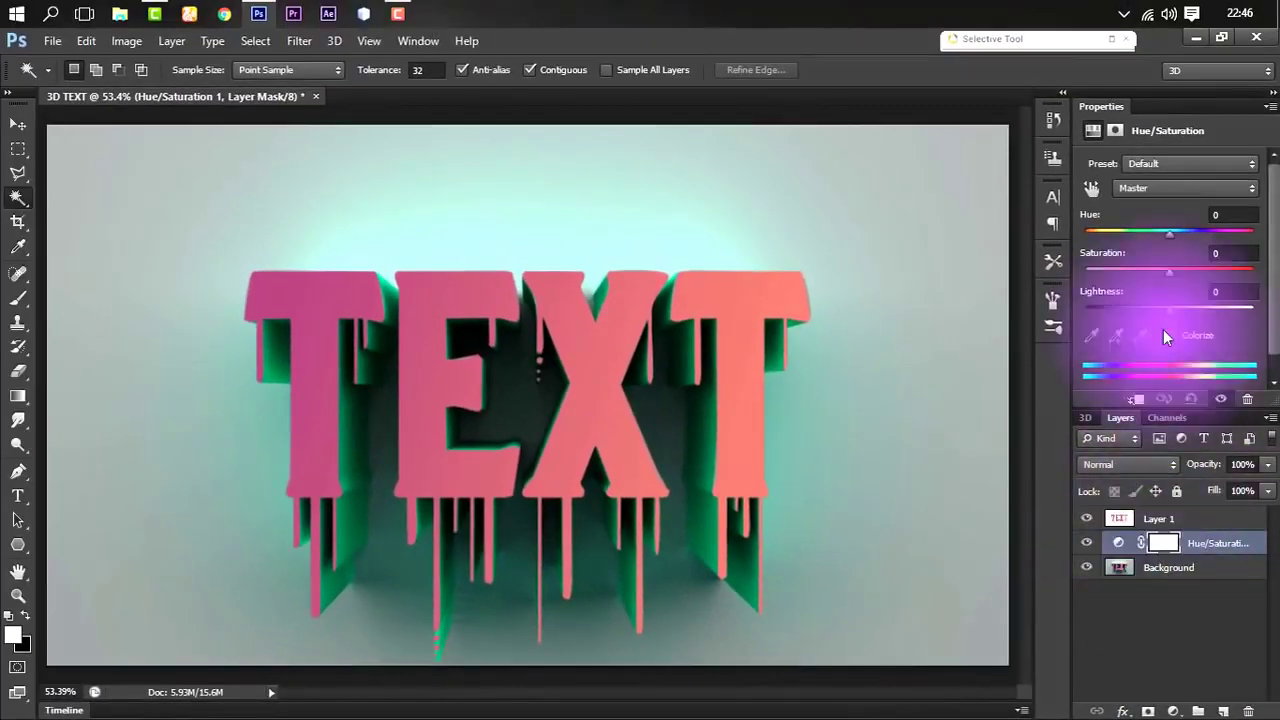
drag(1179, 233, 1174, 232)
mouse_move(1196, 276)
mouse_down()
mouse_move(1178, 273)
mouse_move(1205, 268)
mouse_move(1179, 231)
mouse_move(1194, 270)
mouse_move(1159, 309)
mouse_up()
click(1118, 543)
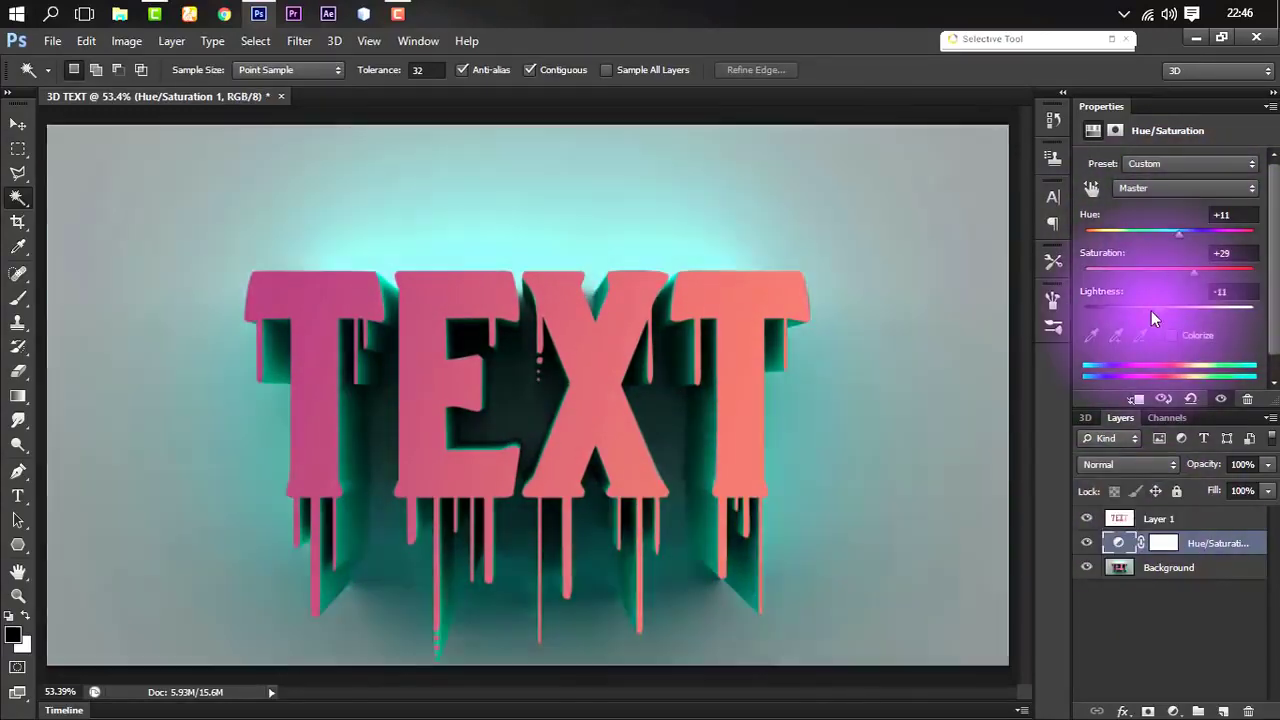
click(1163, 543)
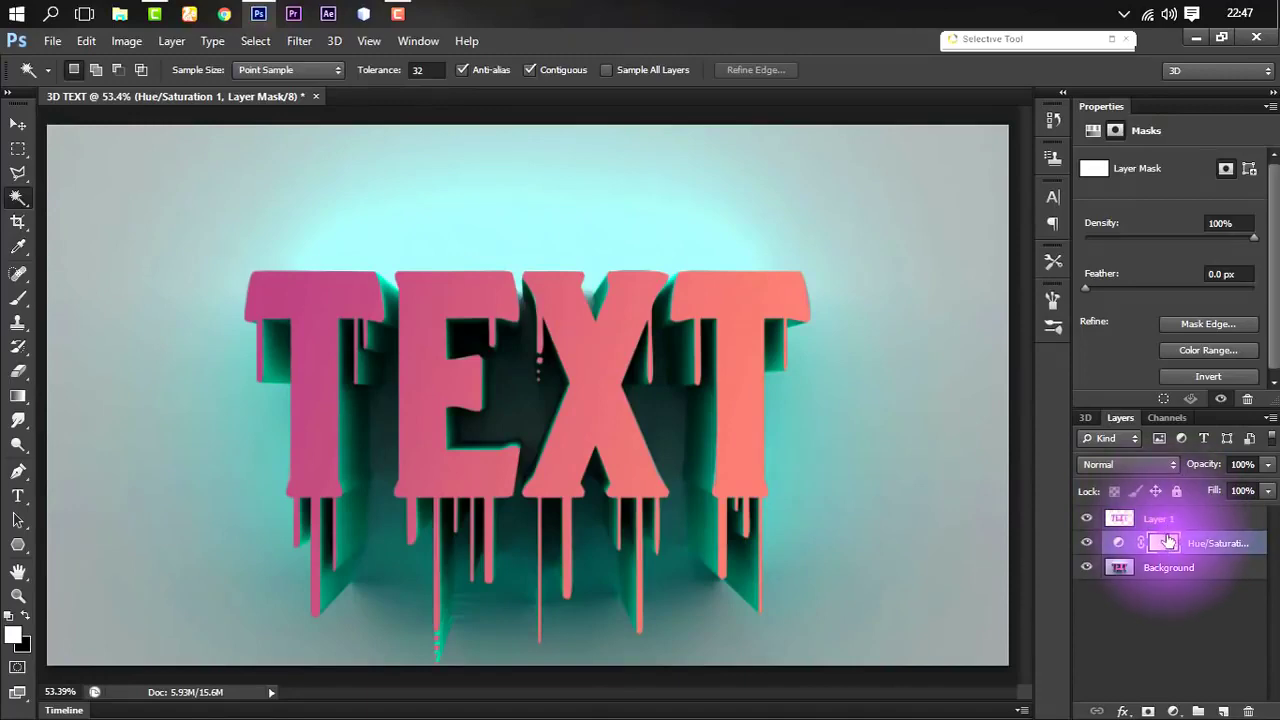
click(1163, 522)
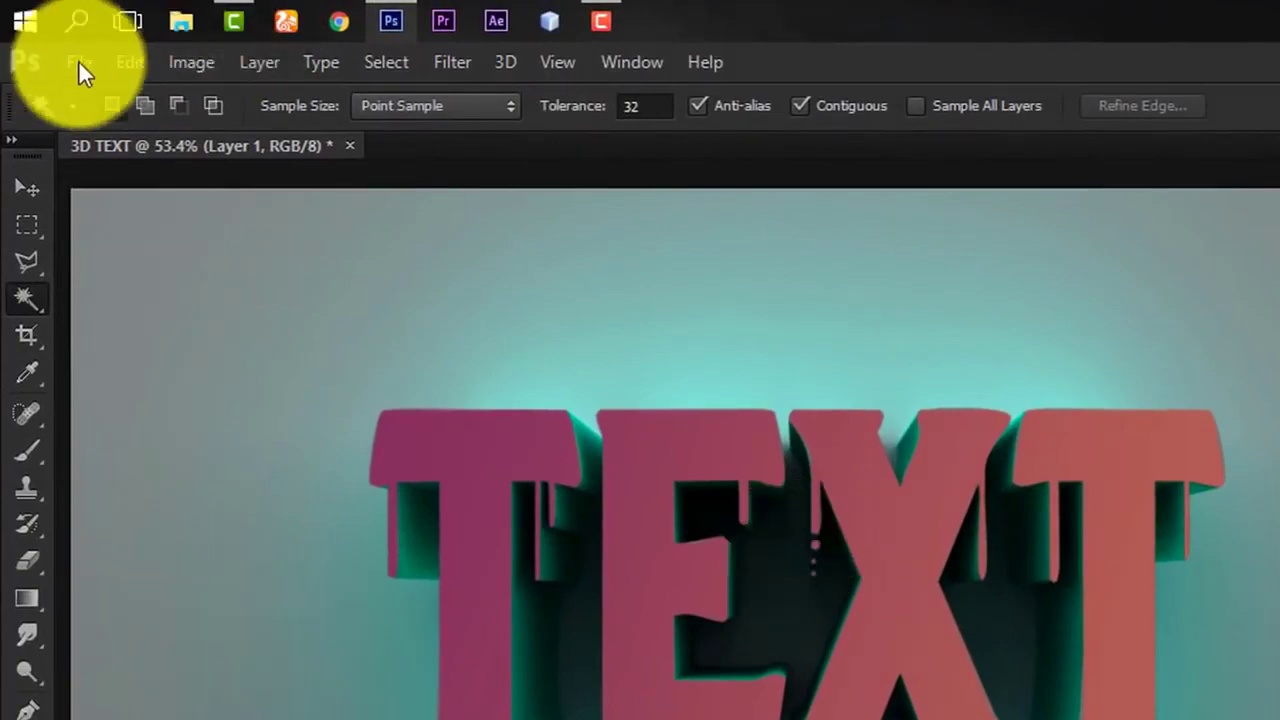
- Open fantasia_by_luisbc-dat1z88.jpg and drag it into the 3D TEXT document as Layer 2
click(79, 62)
click(100, 114)
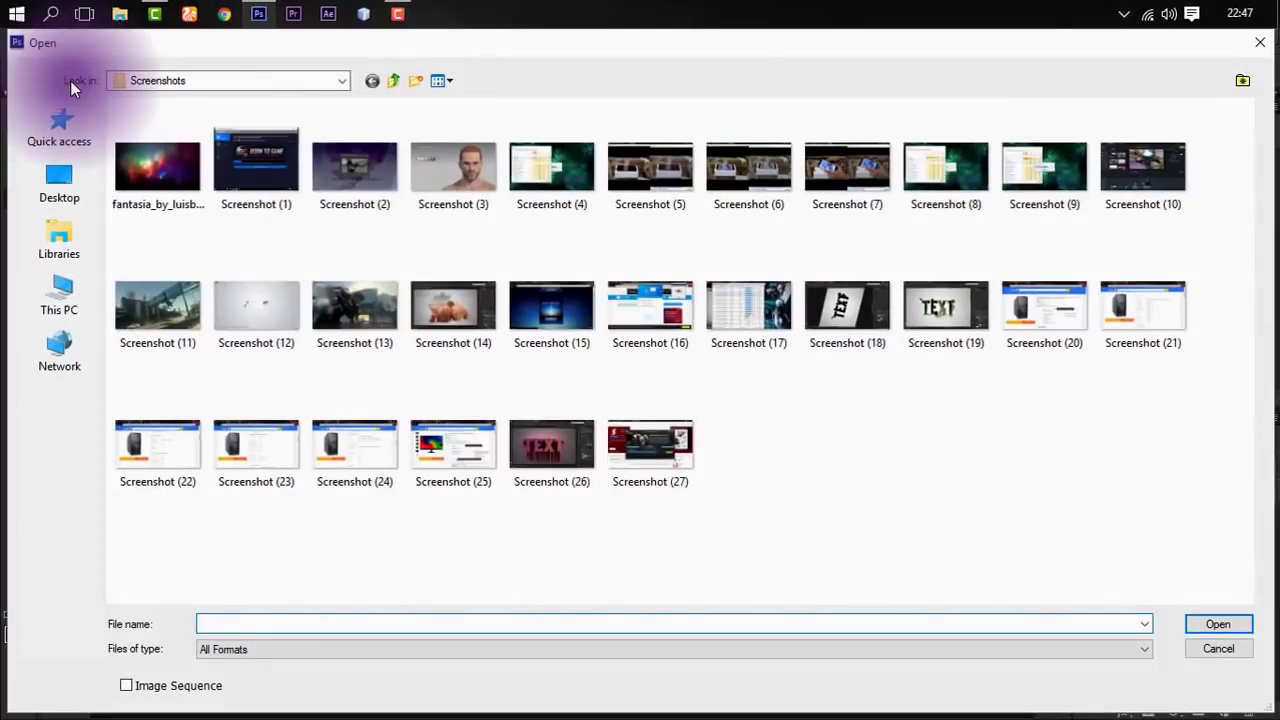
double_click(172, 176)
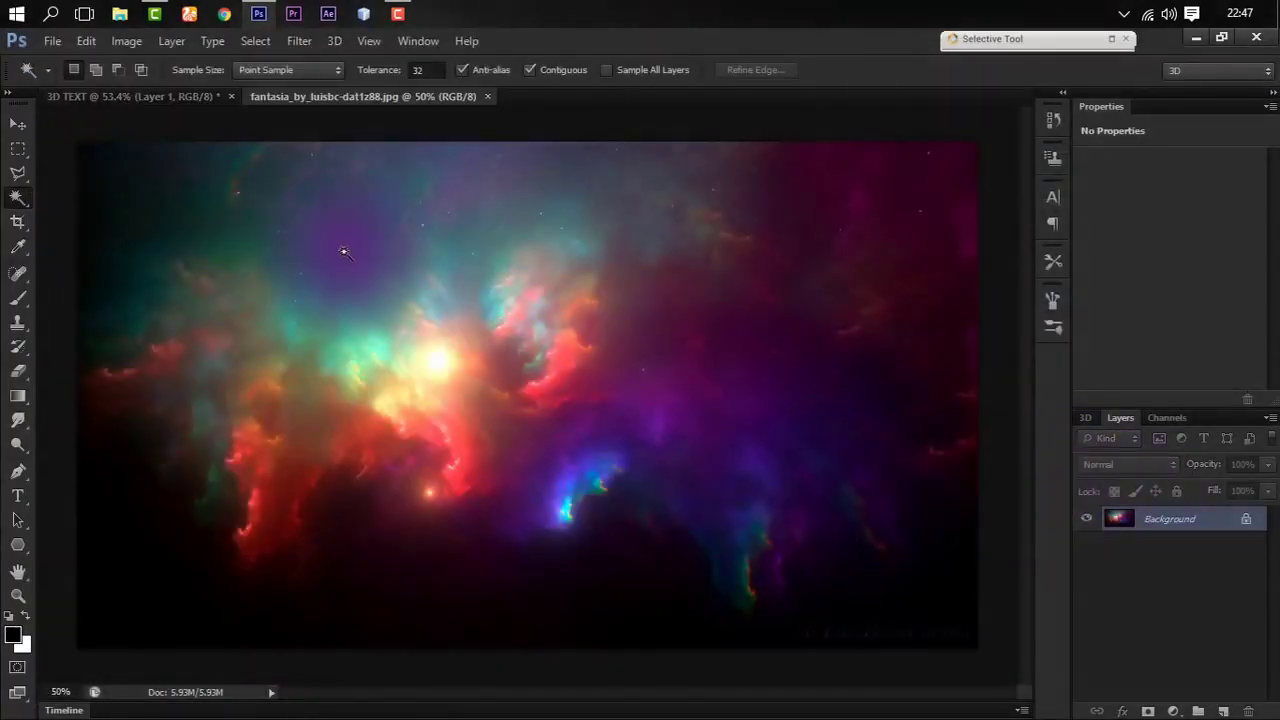
key(v)
mouse_move(328, 208)
mouse_down()
mouse_move(234, 152)
mouse_move(462, 382)
mouse_move(333, 263)
mouse_move(320, 216)
mouse_up()
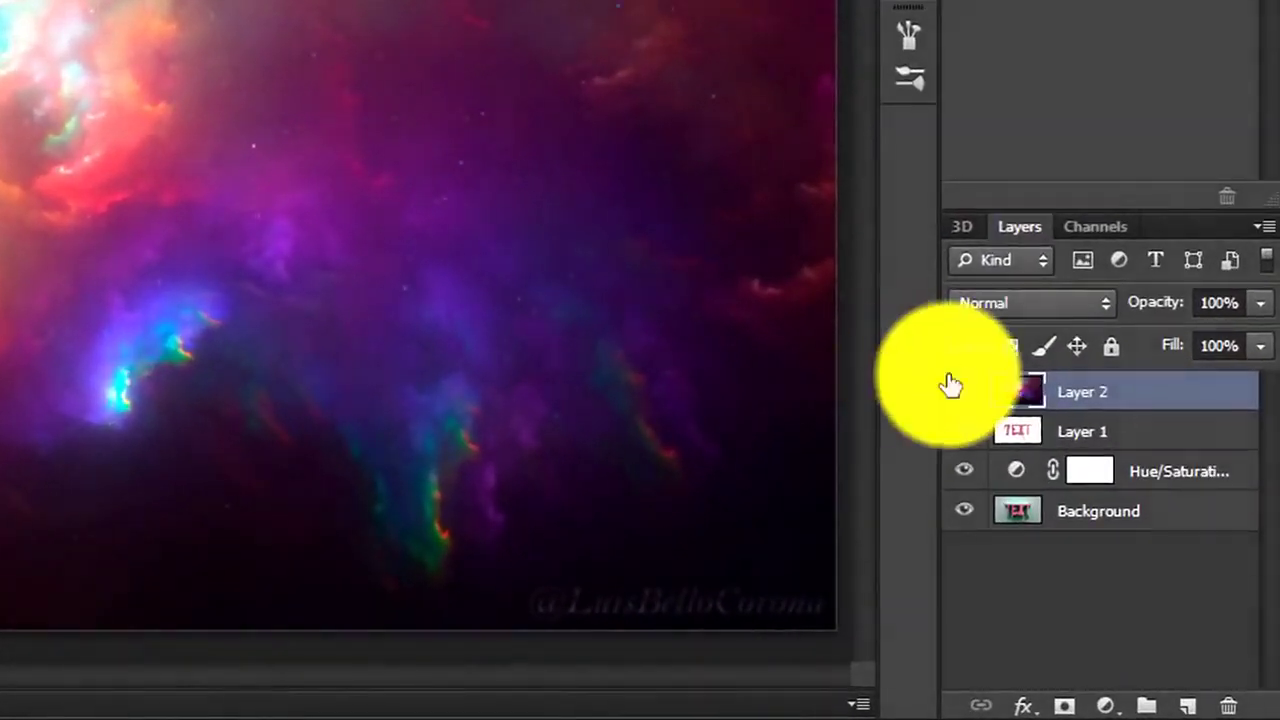
- Clip nebula Layer 2 to Layer 1 and nudge the image slightly within the letters
alt+click(1104, 405)
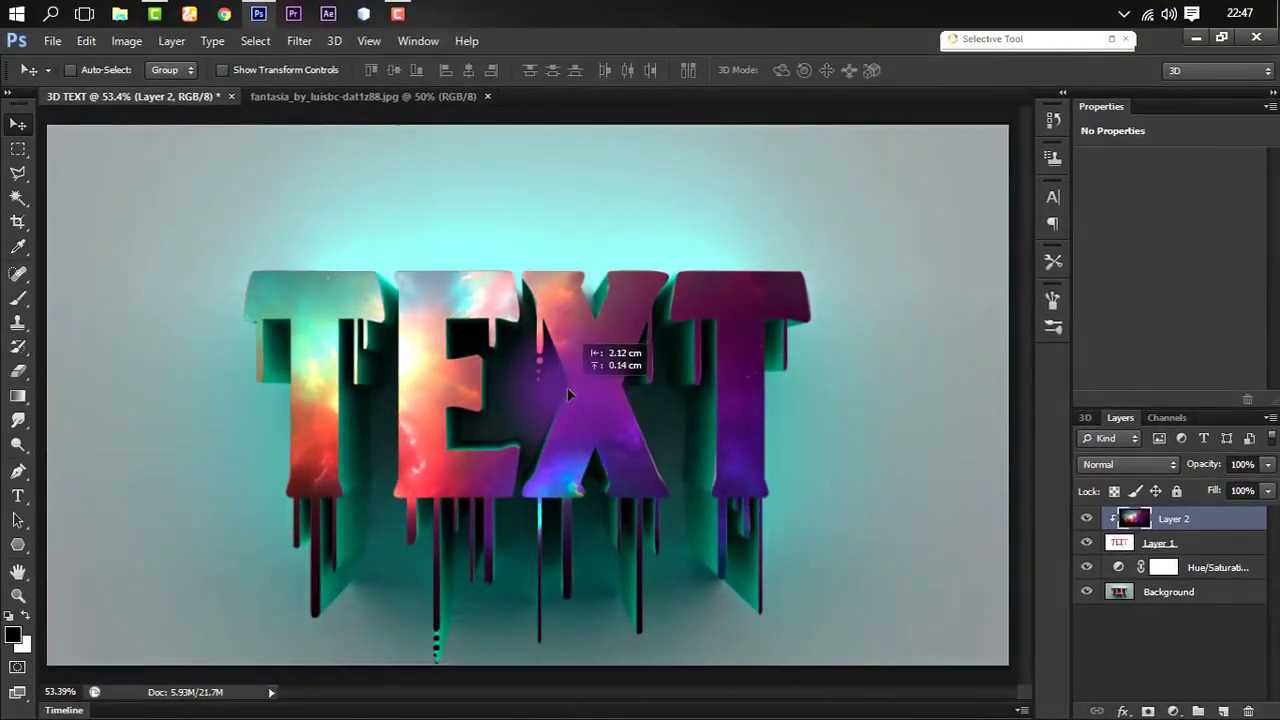
drag(564, 387, 573, 386)
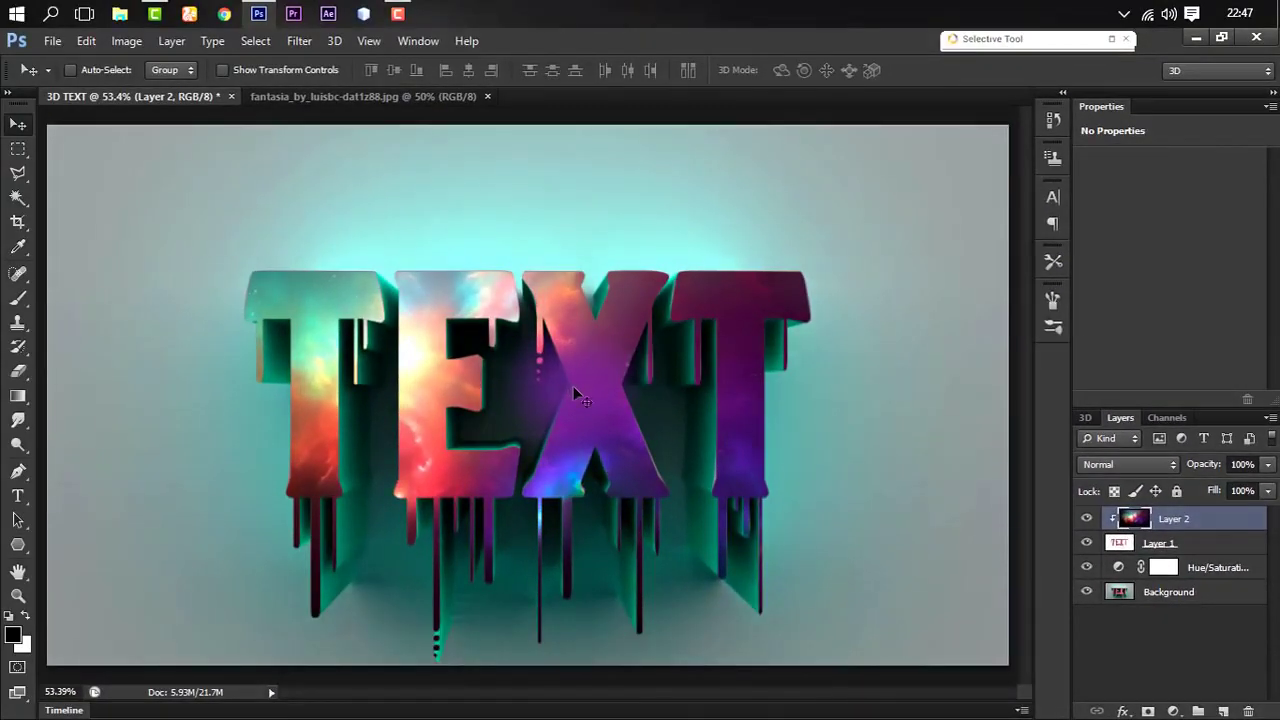